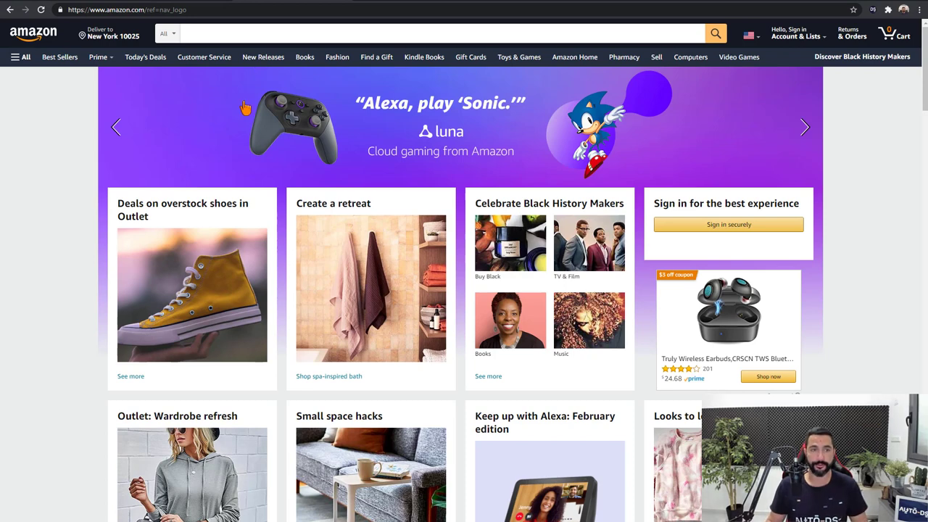
Open the Home & Kitchen department of Amazon's Movers & Shakers list from the Best Sellers section.
click(61, 61)
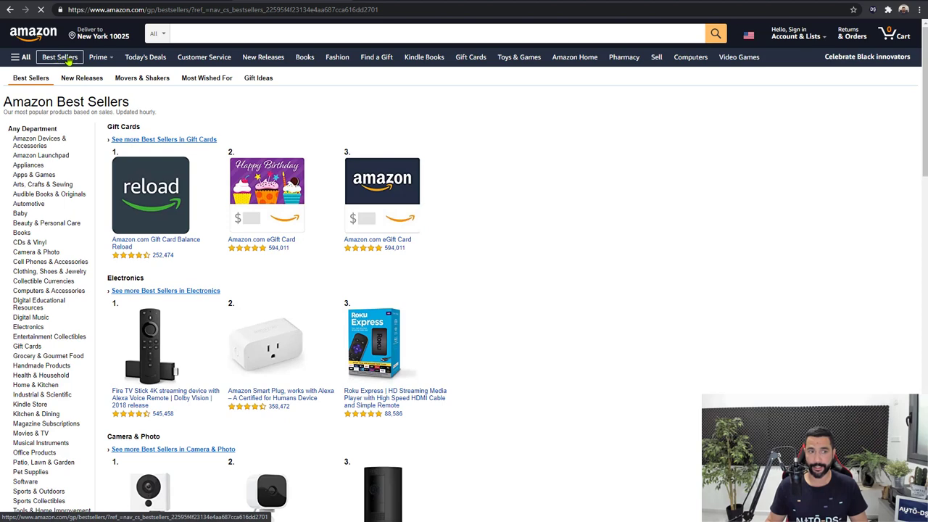
click(137, 85)
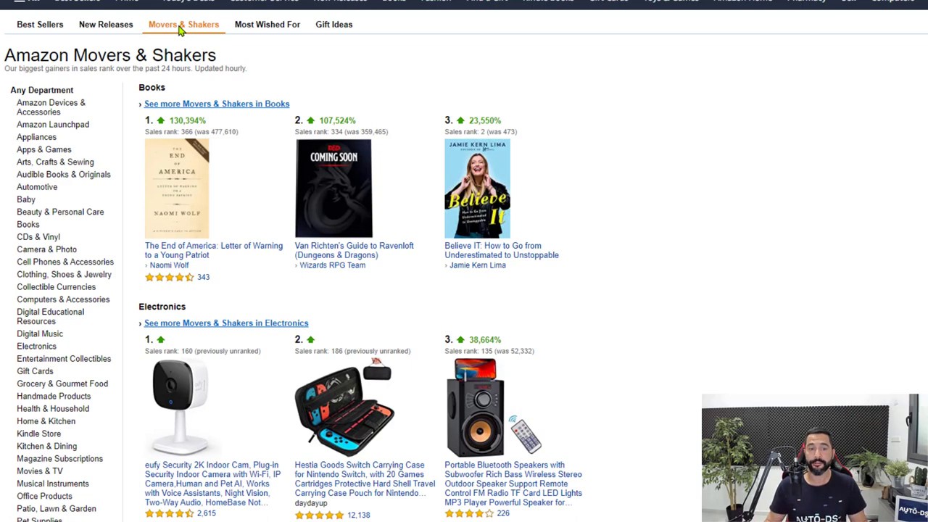
scroll(280, 228, down, 3)
scroll(127, 232, up, 2)
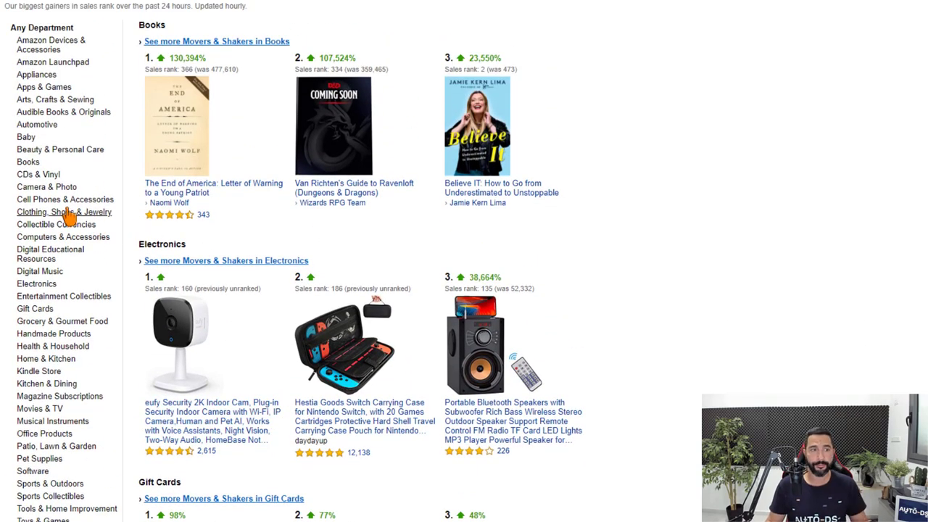
click(46, 358)
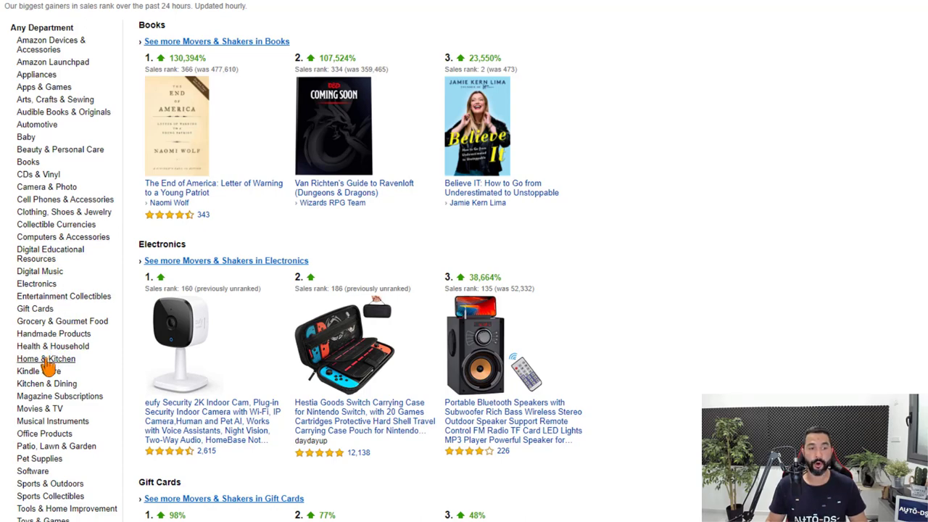
Browse the Home & Kitchen movers and open the Contigo SnapSeal Byron travel mug product page.
scroll(518, 140, down, 2)
scroll(518, 140, down, 6)
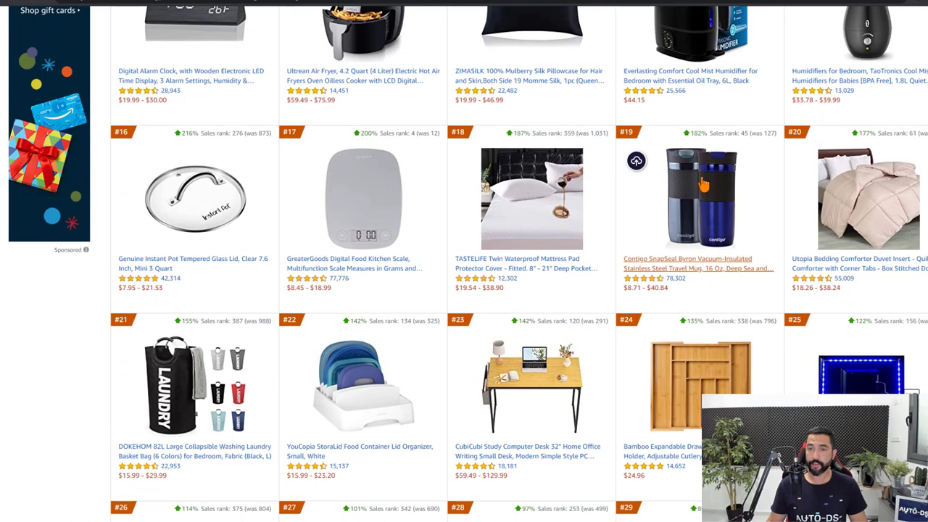
click(707, 183)
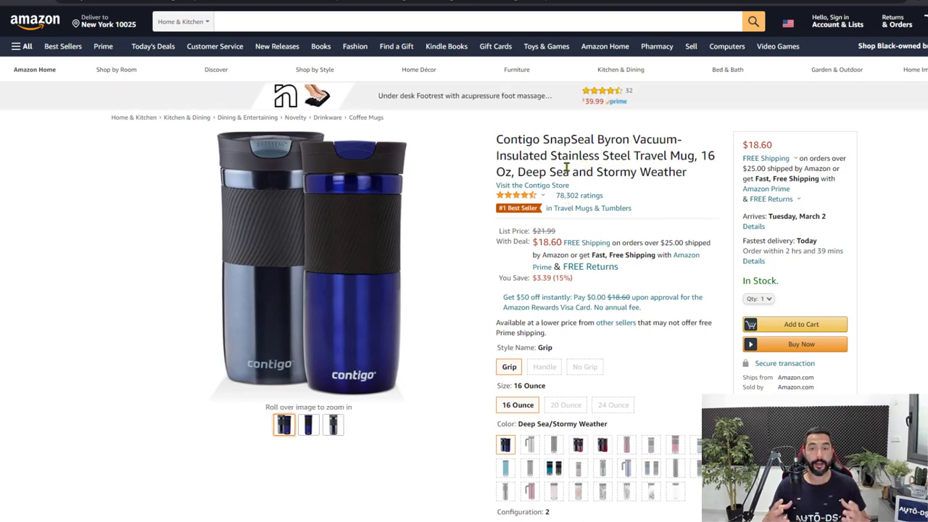
Copy only the product ID B07GDZJ663 from the travel mug page's web address.
click(363, 10)
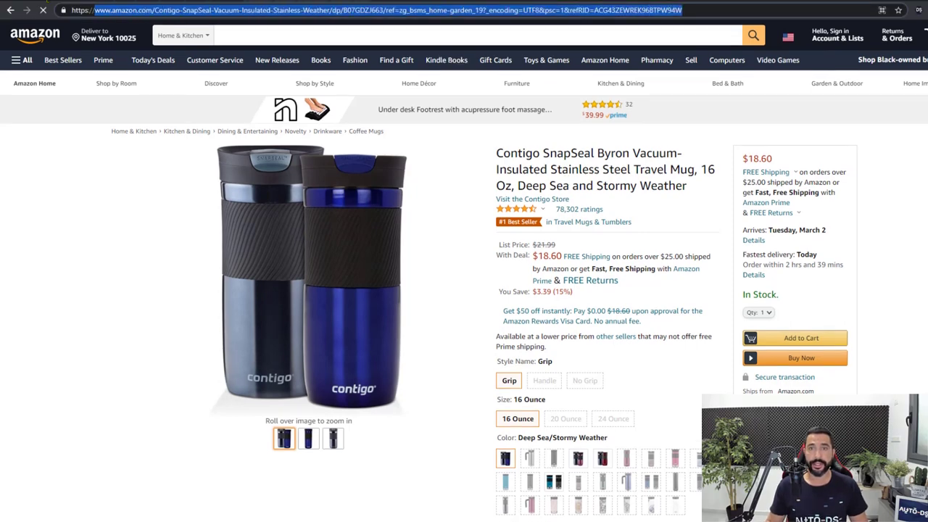
double_click(369, 11)
key(ctrl+c)
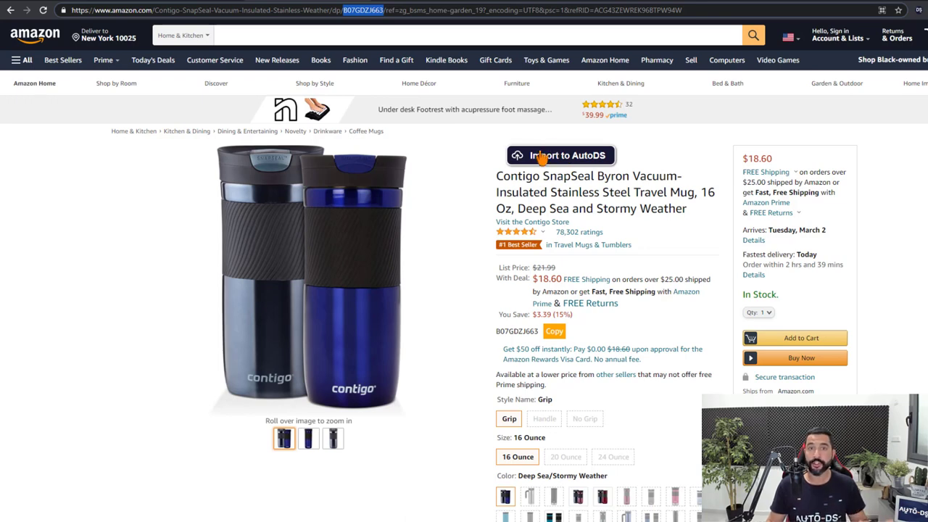
right_click(371, 12)
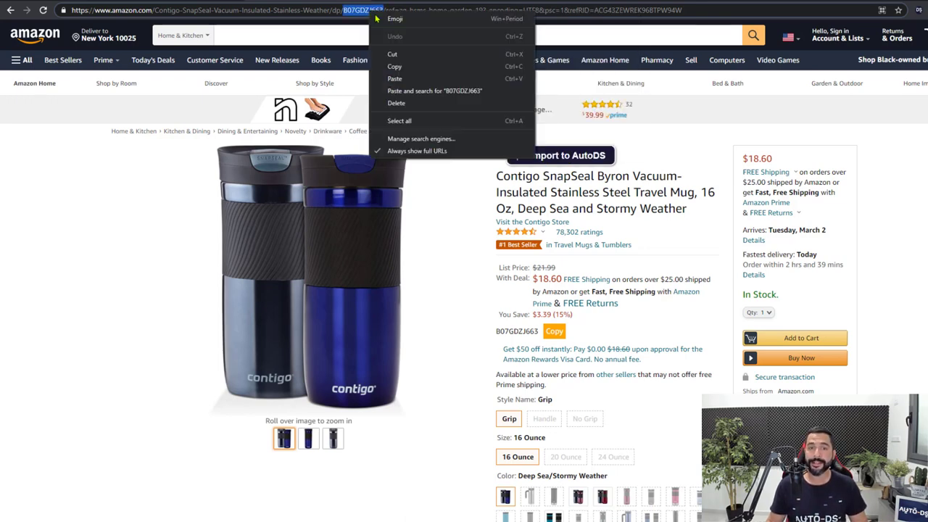
click(395, 66)
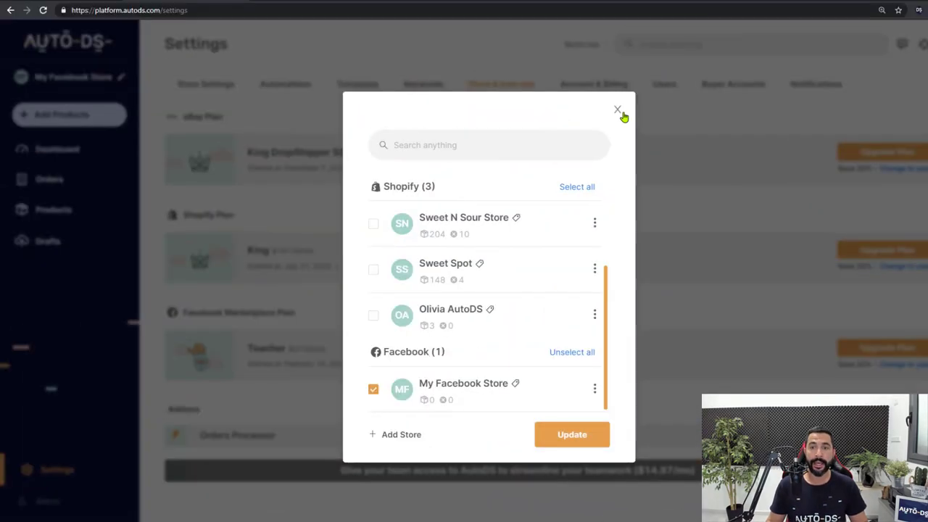
Switch to AutoDS, start adding a product, and choose My Facebook Store as the publishing store.
click(338, 86)
click(72, 117)
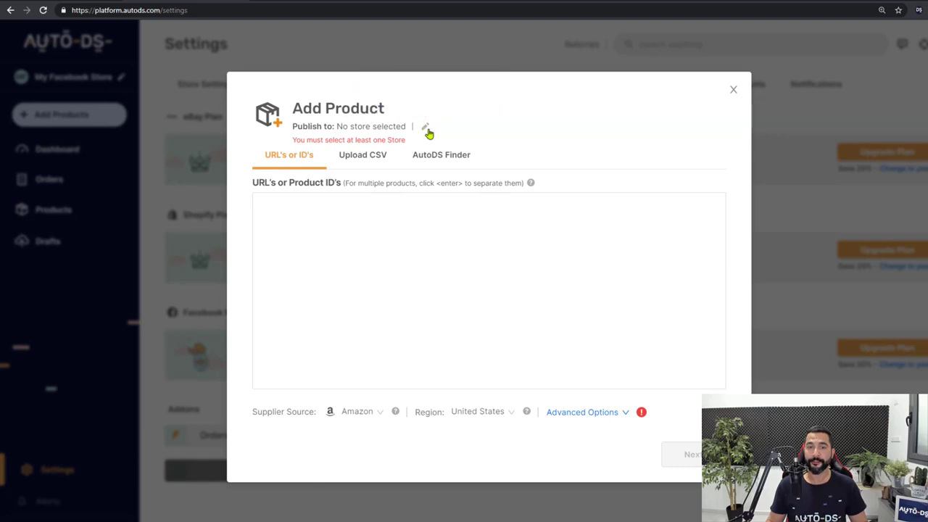
click(425, 128)
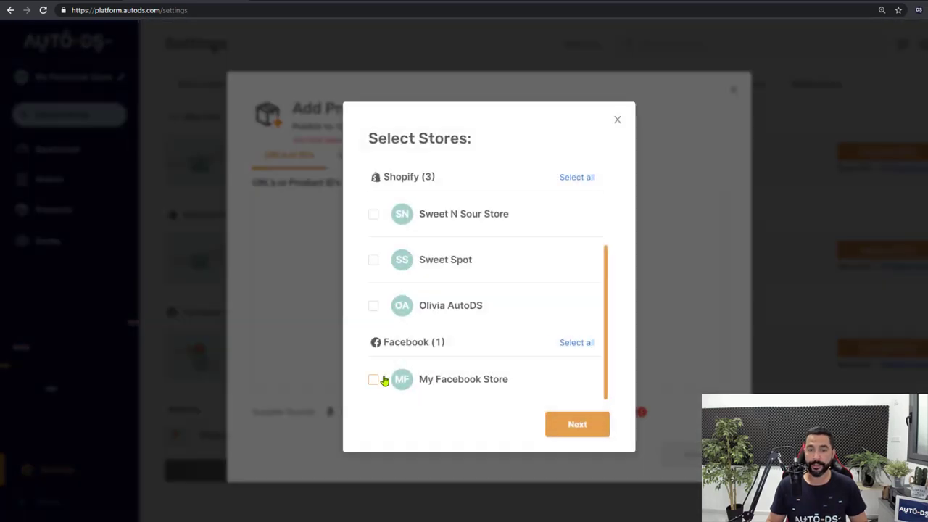
click(374, 379)
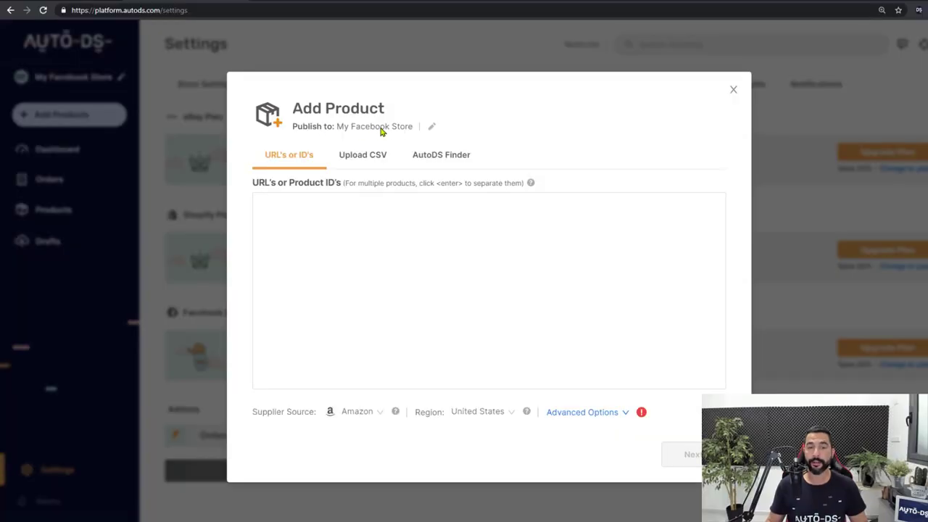
Look at the alternative ways of adding products, Upload CSV and AutoDS Finder.
click(308, 215)
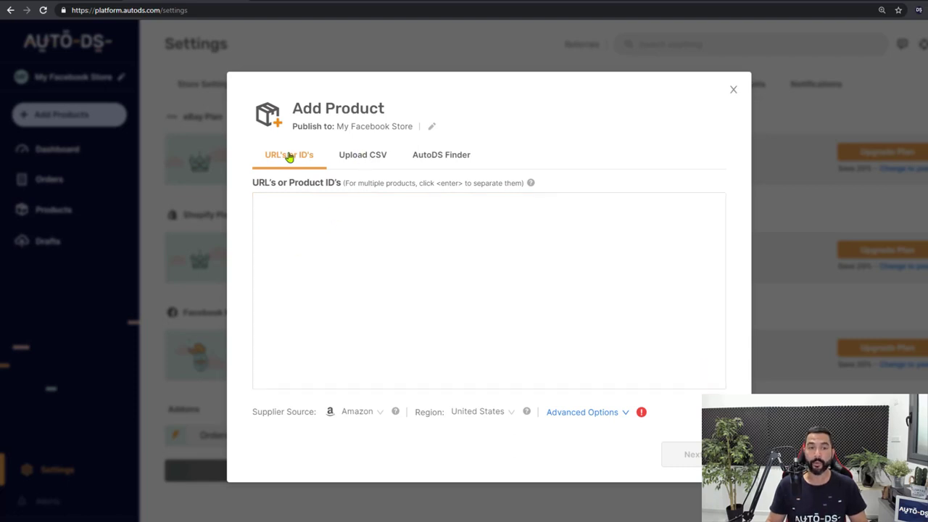
click(351, 159)
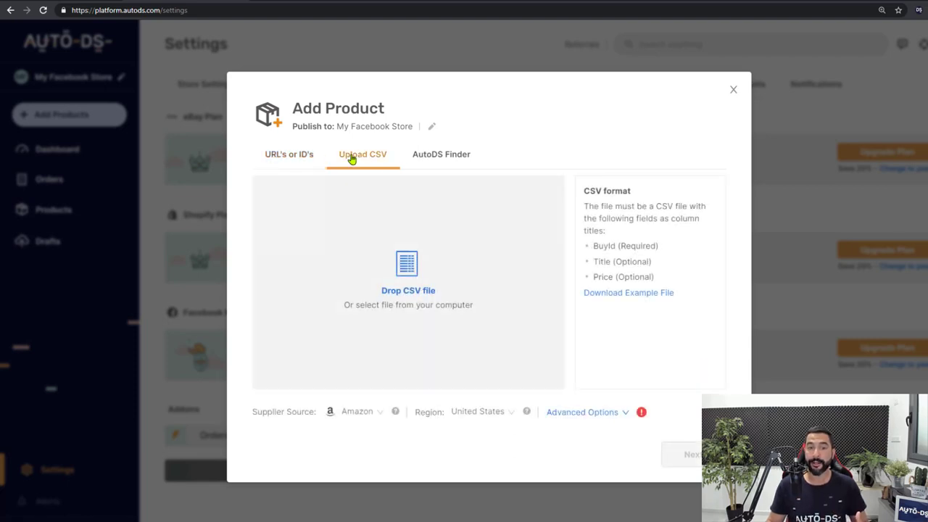
click(437, 161)
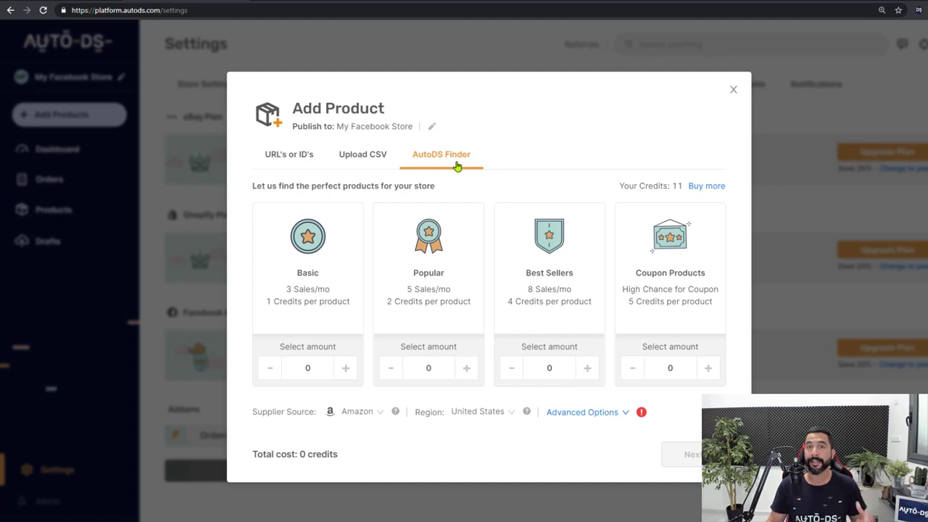
Enter B07GDZJ663 as the product ID, disallow OOS variations, and proceed to the general settings.
click(293, 155)
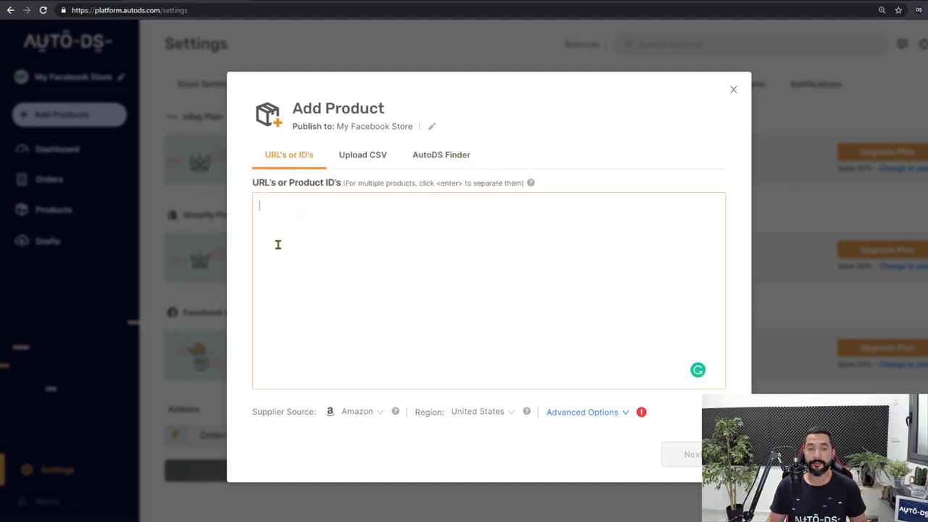
key(ctrl+v)
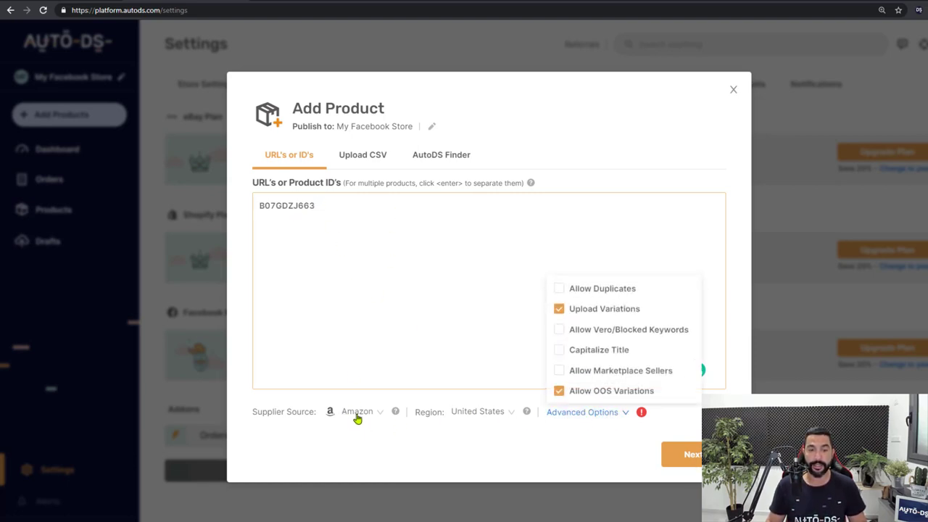
mouse_move(620, 417)
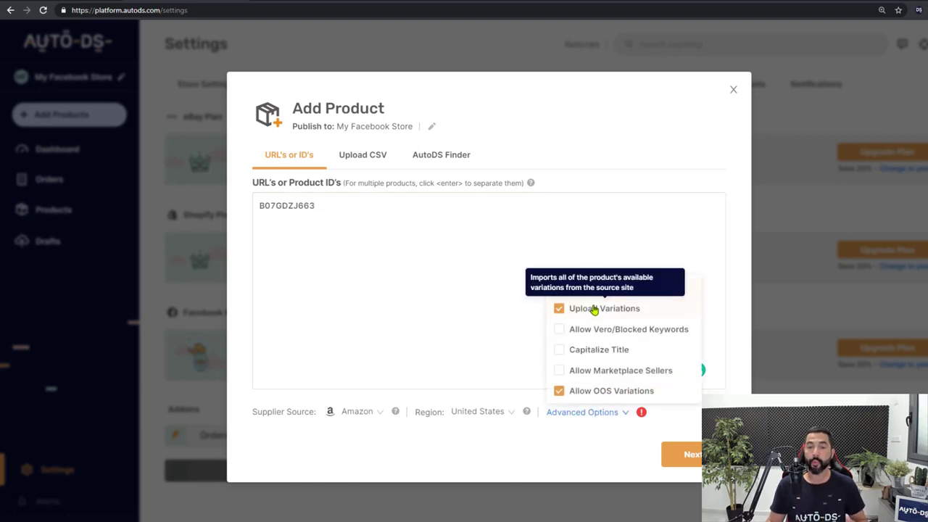
mouse_move(593, 310)
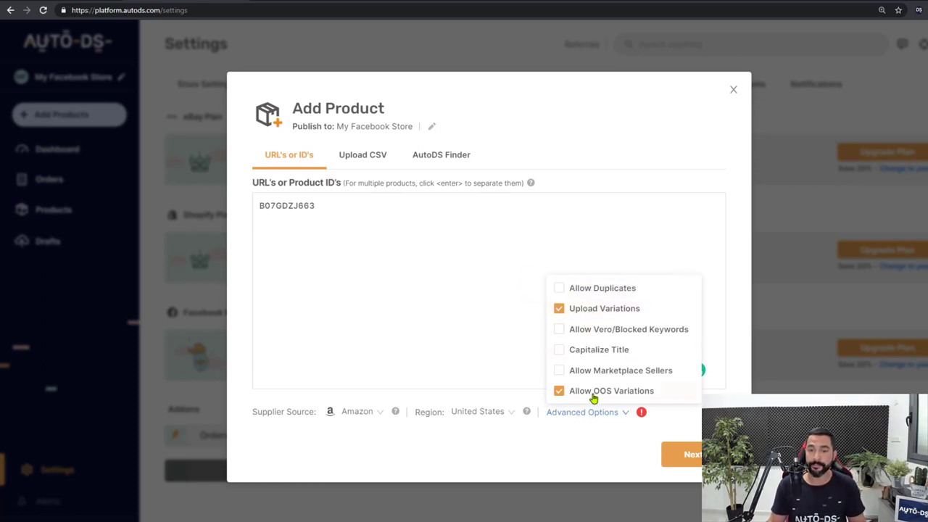
click(559, 392)
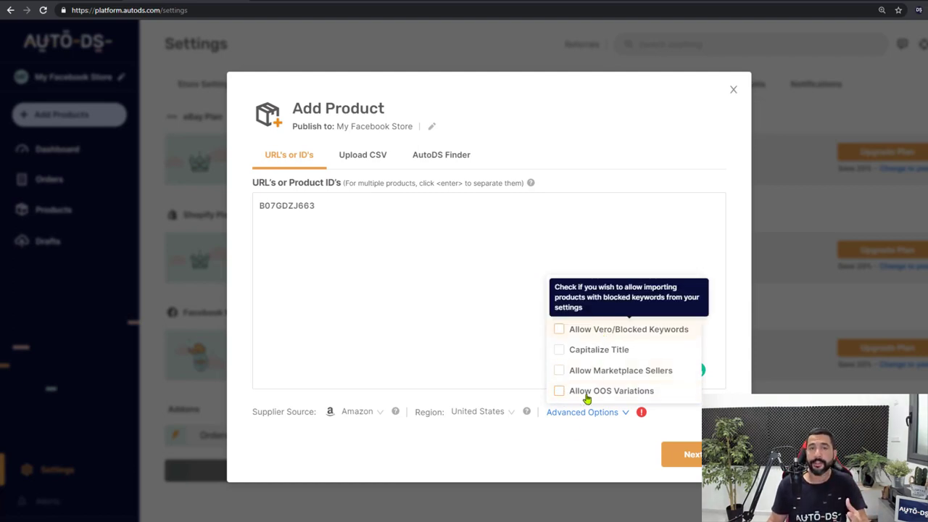
click(672, 461)
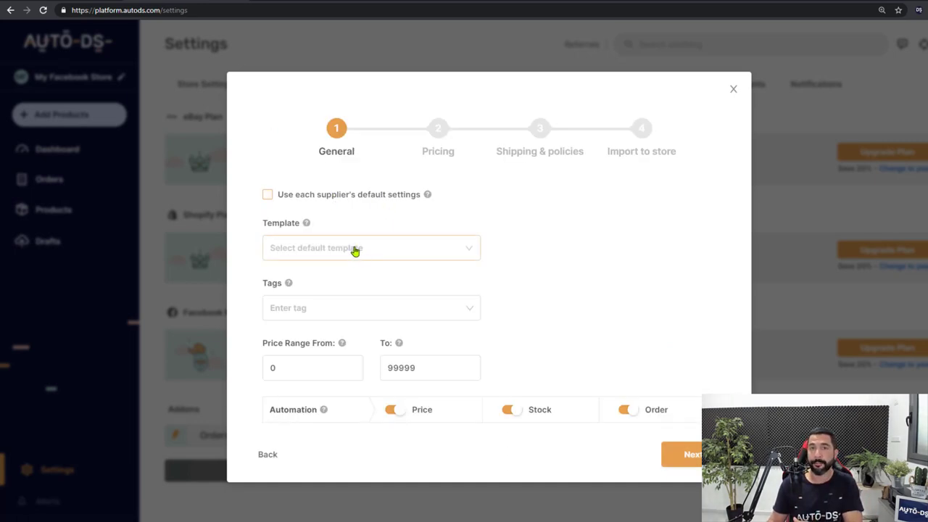
Create the tag "Facebook Products" for the imported product and proceed to the pricing settings.
click(315, 311)
text(Facebook Products)
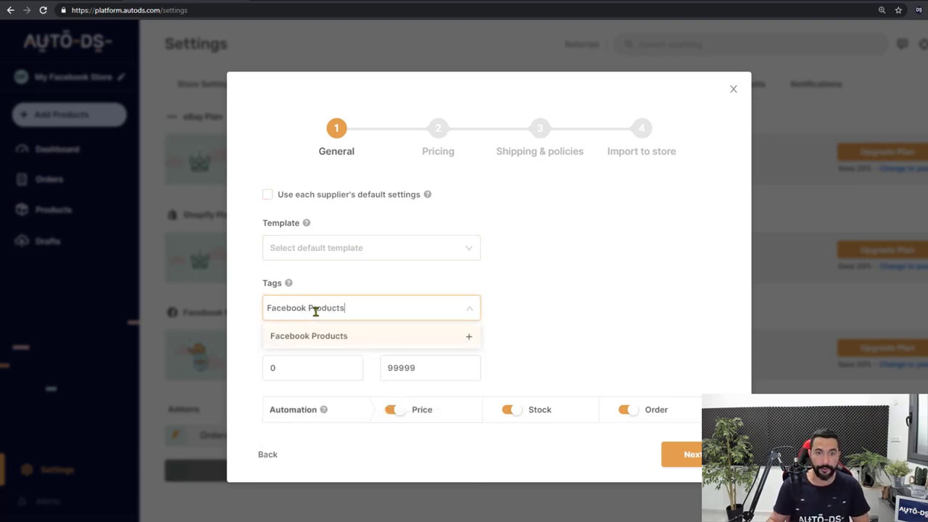
click(471, 339)
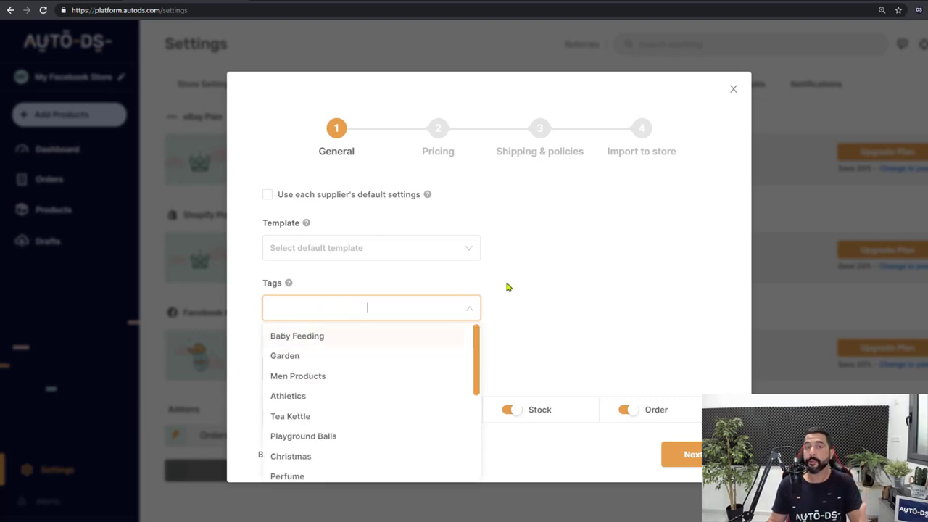
click(539, 307)
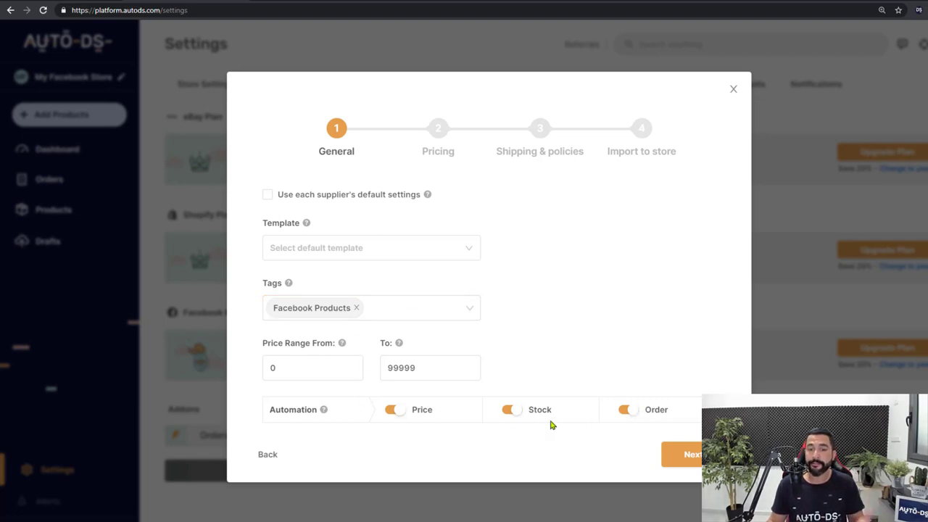
click(678, 454)
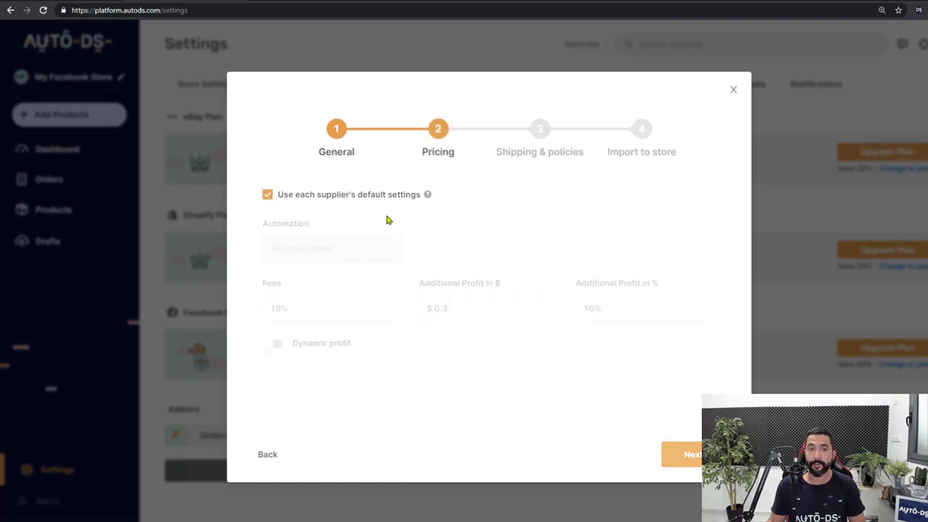
Override the supplier's default pricing settings, set the fees to 5%, and toggle dynamic profit.
click(316, 202)
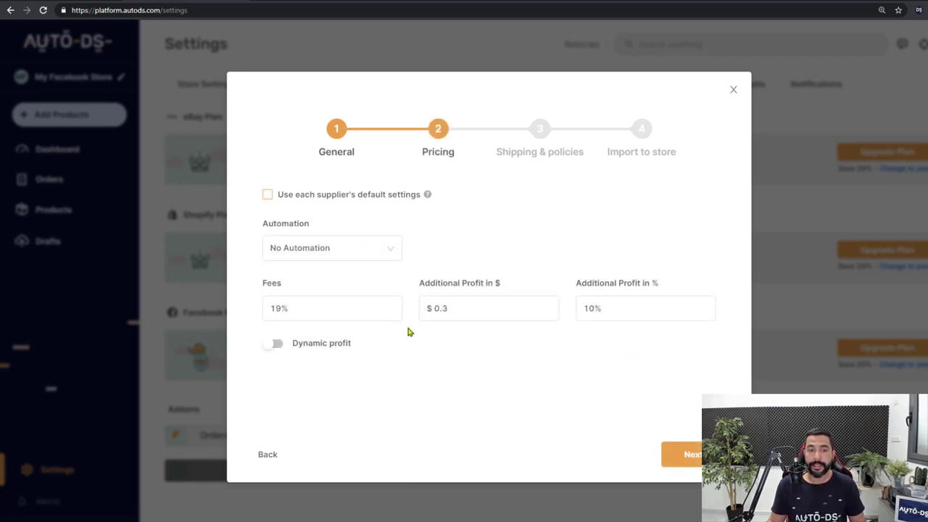
drag(334, 307, 313, 263)
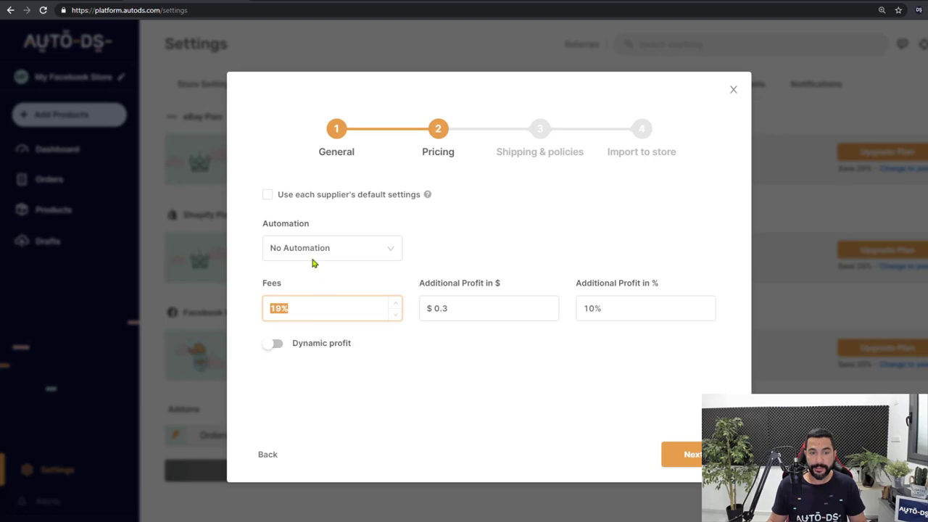
text(5)
click(500, 305)
click(646, 309)
click(610, 313)
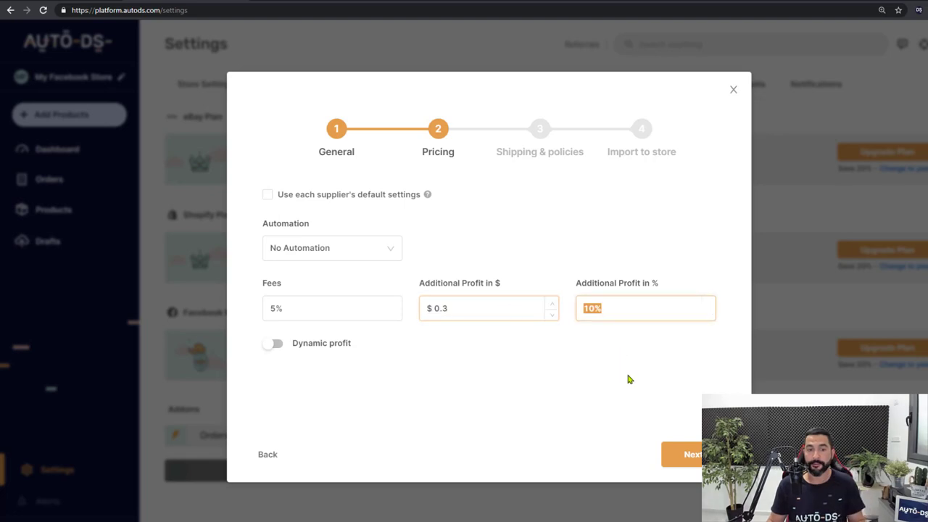
click(273, 344)
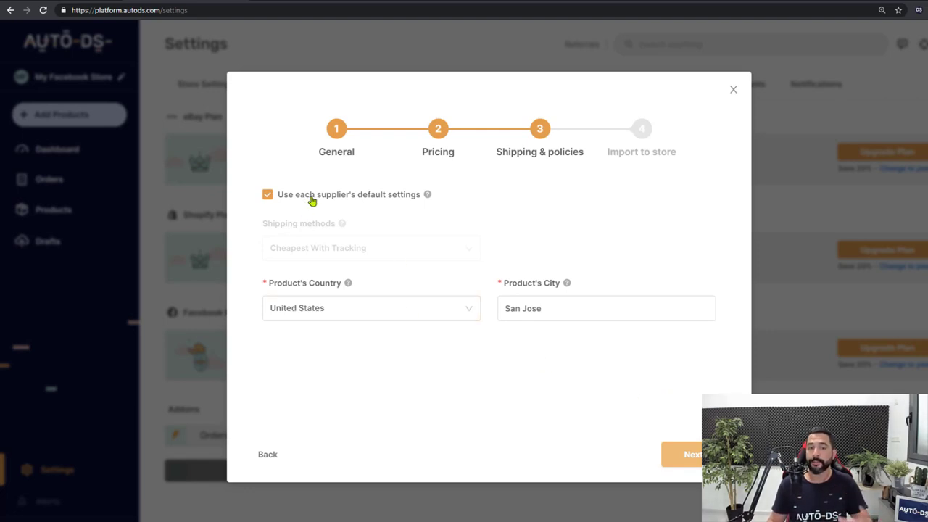
Accept the default shipping settings, import the product as a draft, and open the drafts page.
click(697, 456)
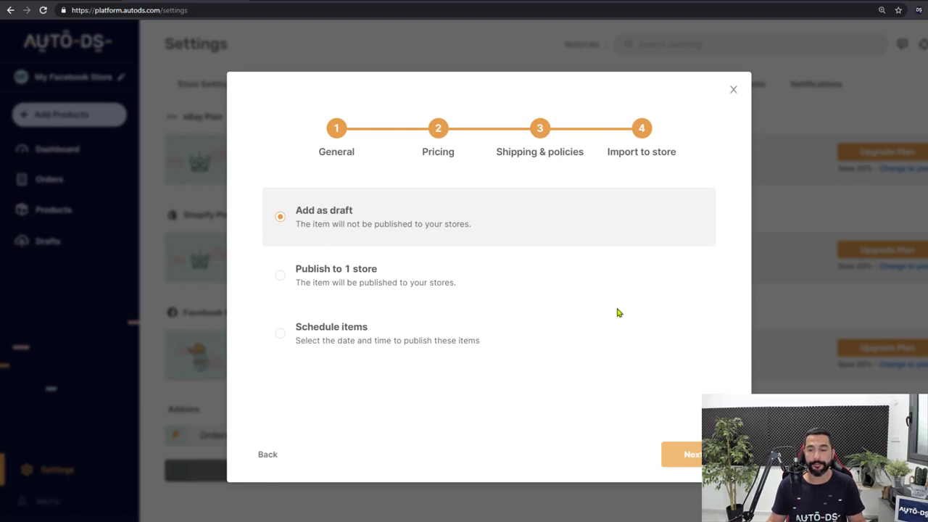
click(692, 456)
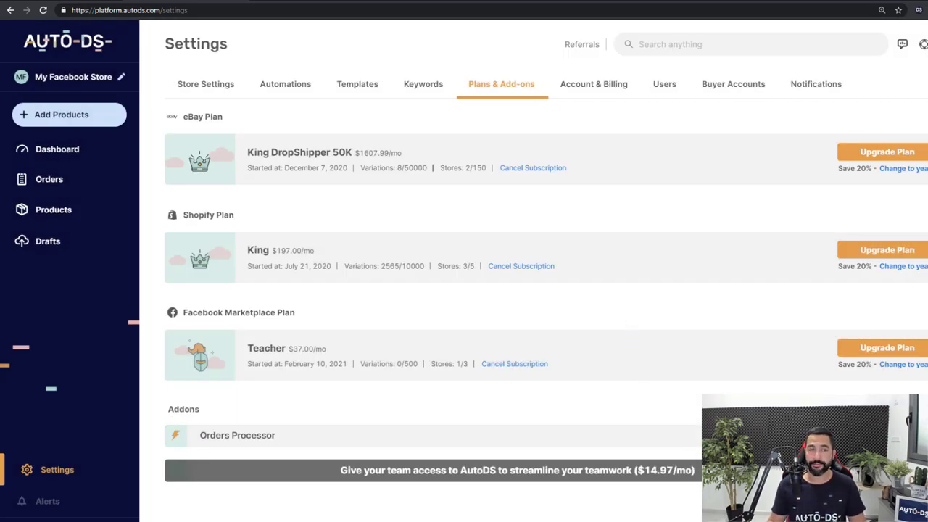
click(50, 243)
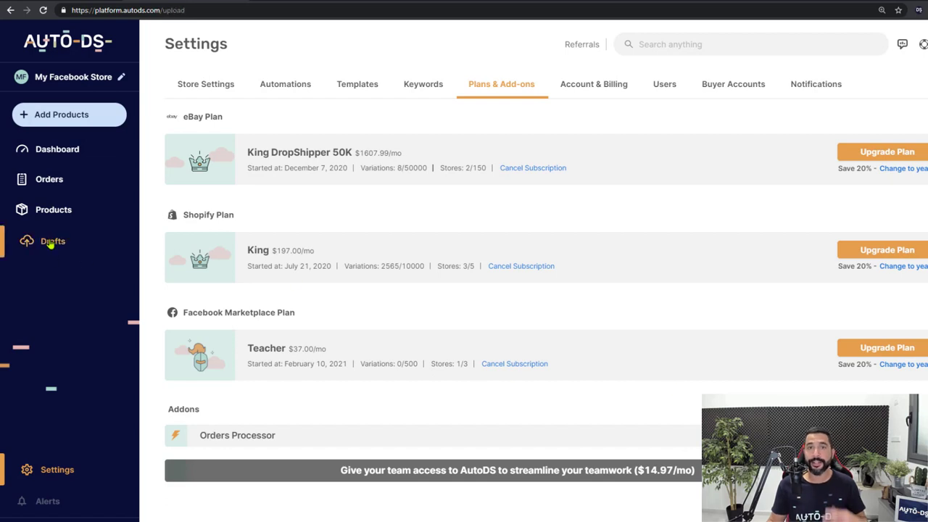
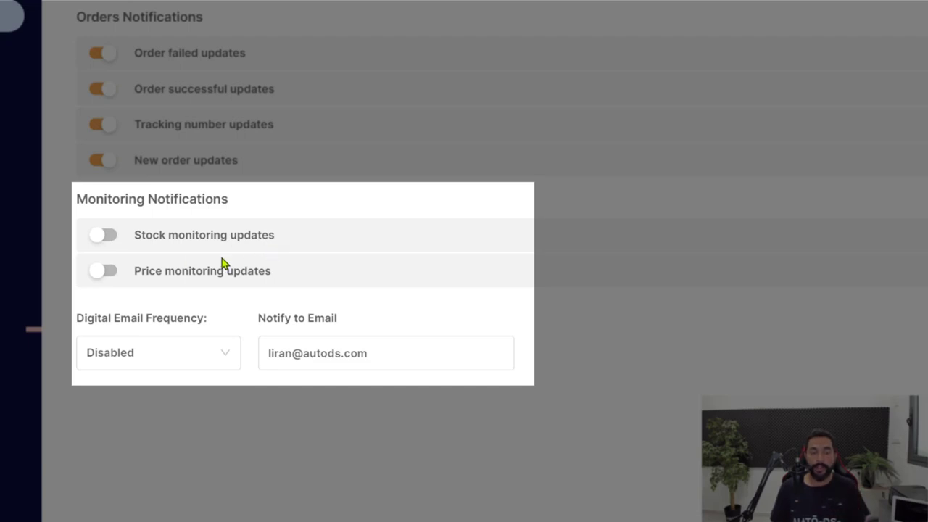
Enable the stock and price monitoring updates in the notification settings.
click(105, 235)
click(105, 272)
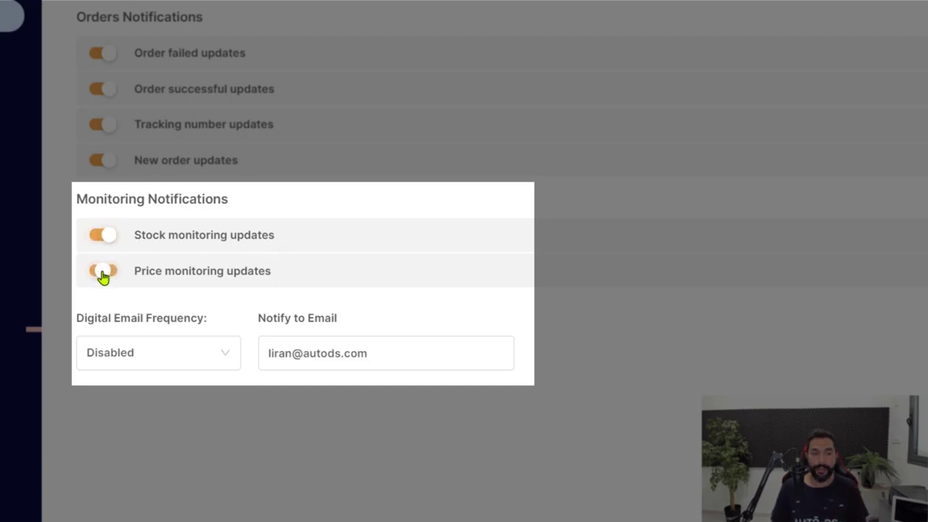
click(403, 359)
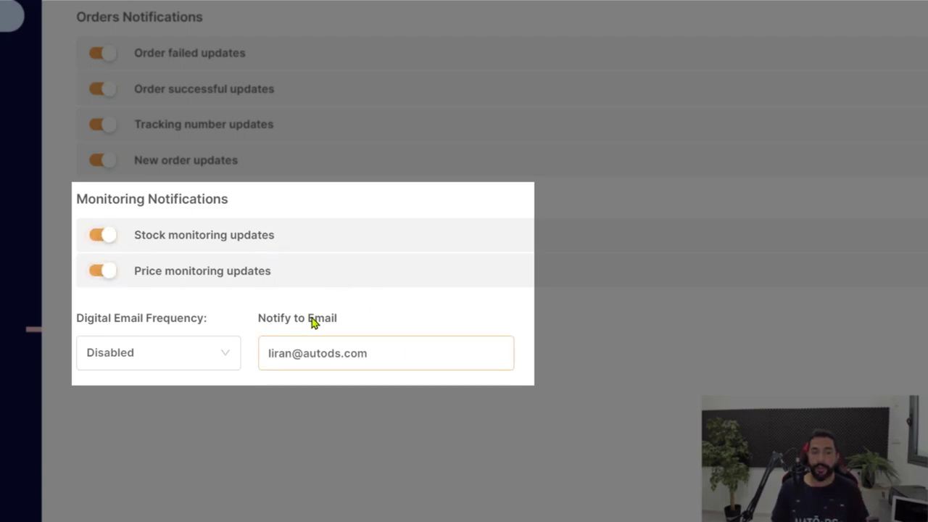
drag(389, 355, 264, 360)
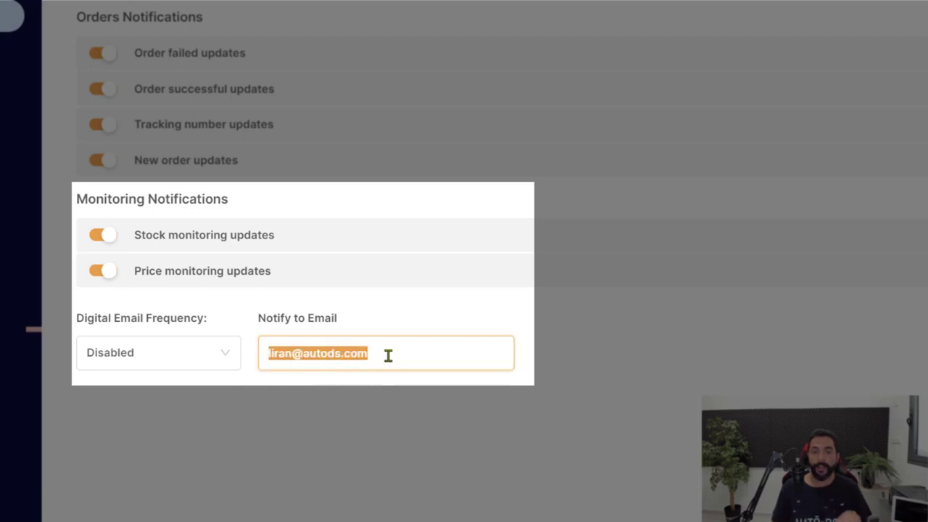
drag(387, 353, 256, 363)
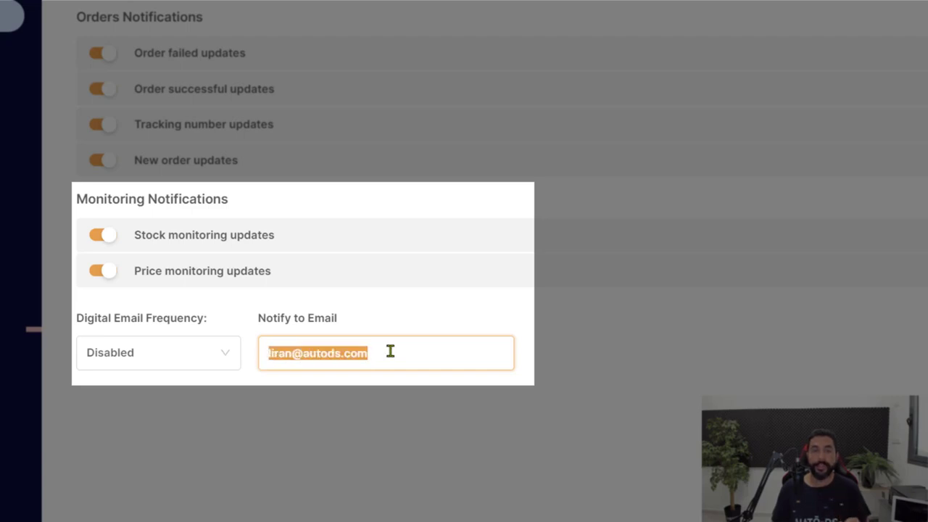
click(150, 276)
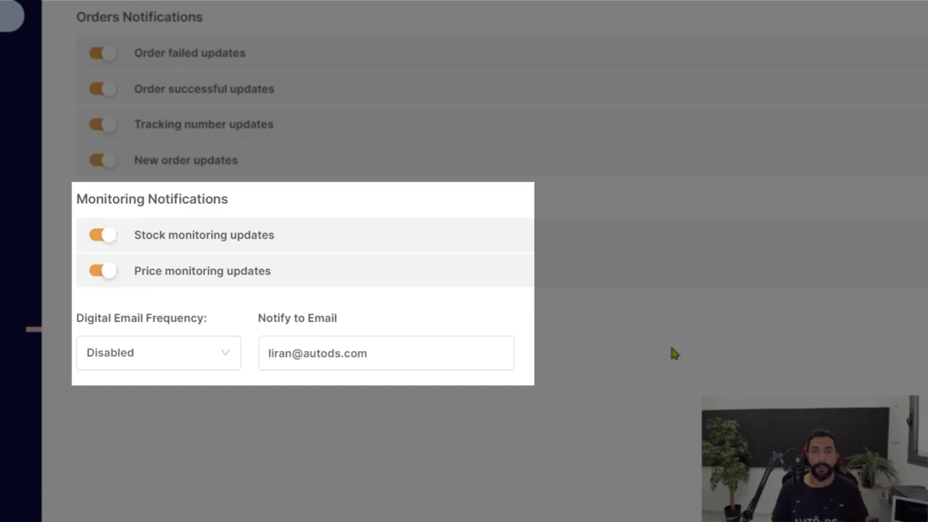
click(288, 360)
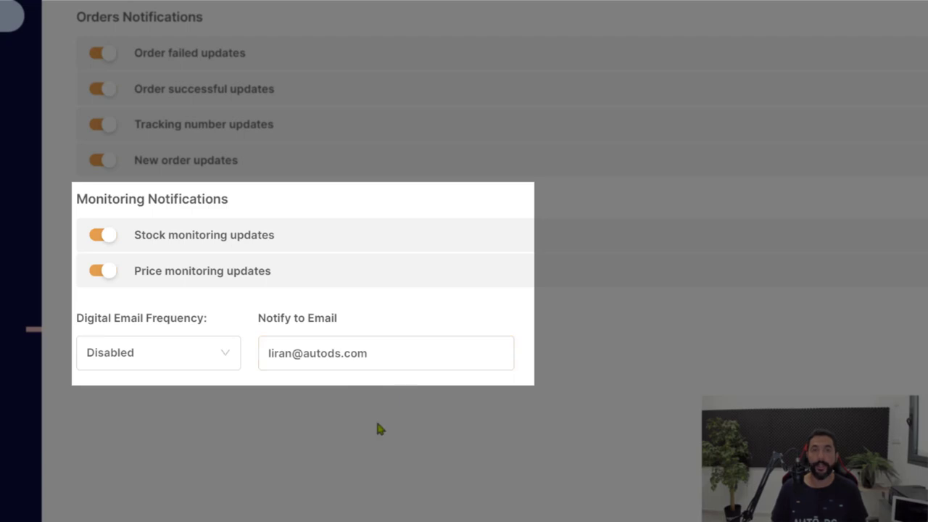
click(407, 428)
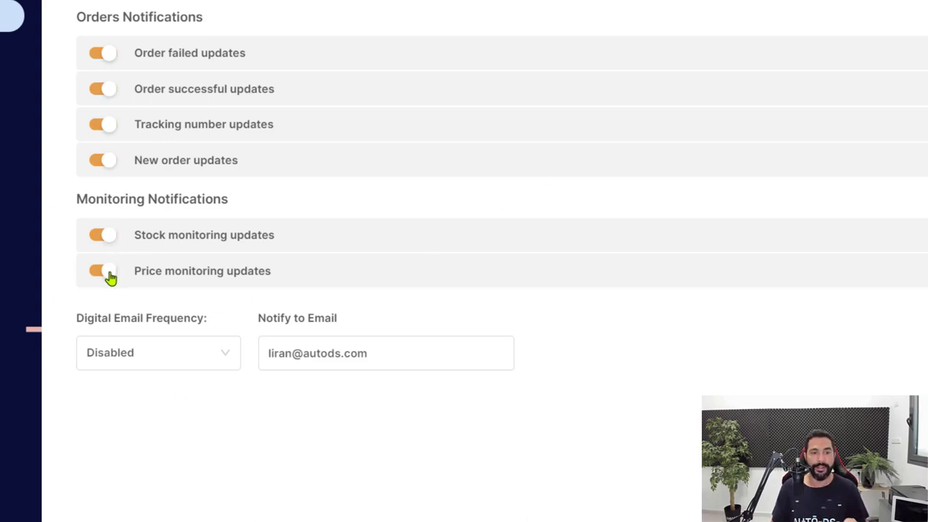
click(374, 351)
click(468, 390)
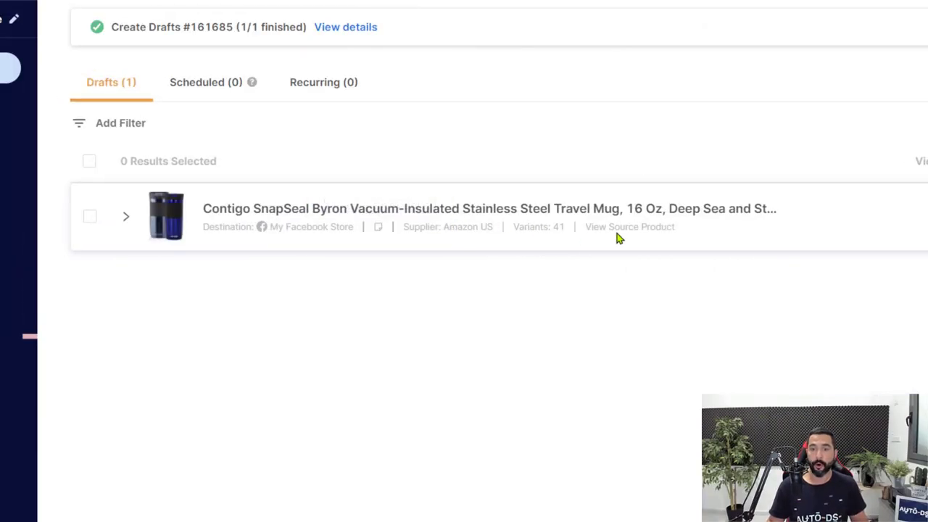
Open the mug draft's source product page on Amazon, copy its URL, and return to the AutoDS drafts.
click(617, 231)
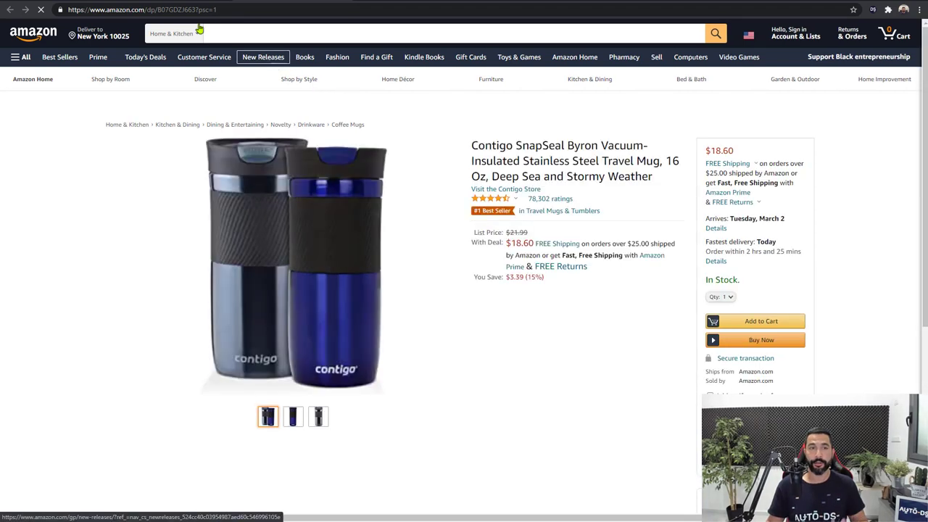
click(200, 9)
right_click(197, 9)
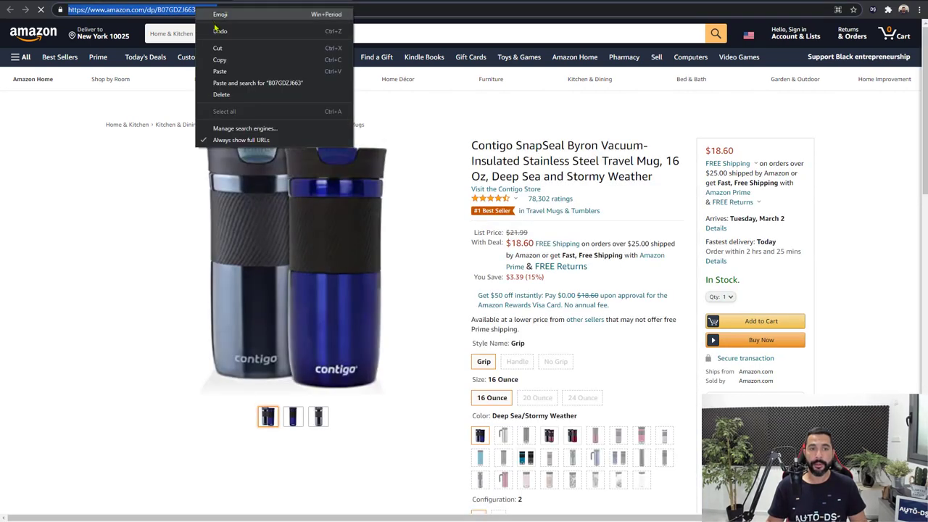
click(218, 59)
key(ctrl+w)
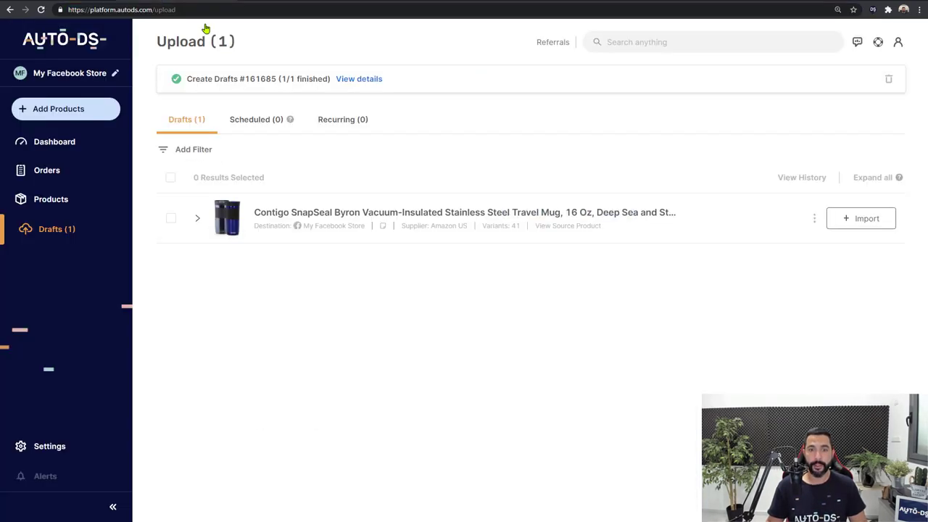
Add the copied Amazon product URL as an internal note on the Contigo travel mug draft.
click(384, 229)
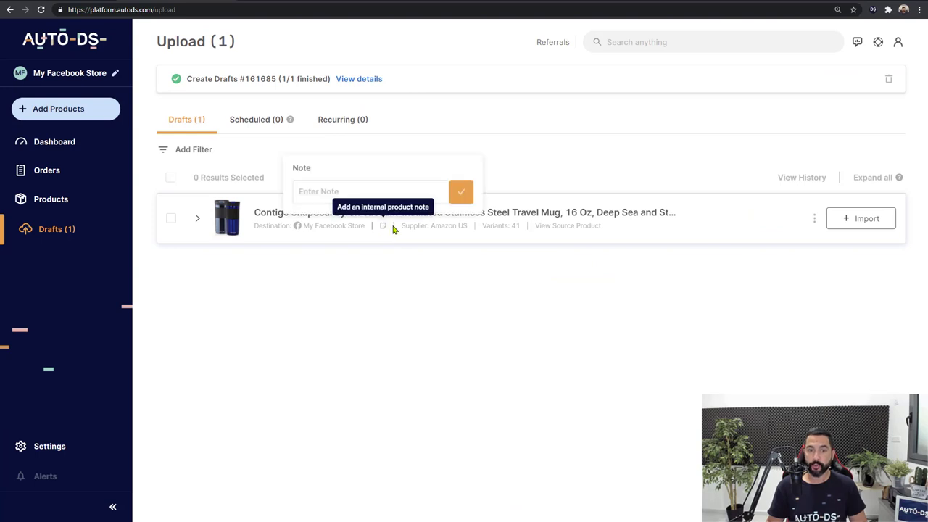
right_click(342, 192)
key(ctrl+v)
key(Return)
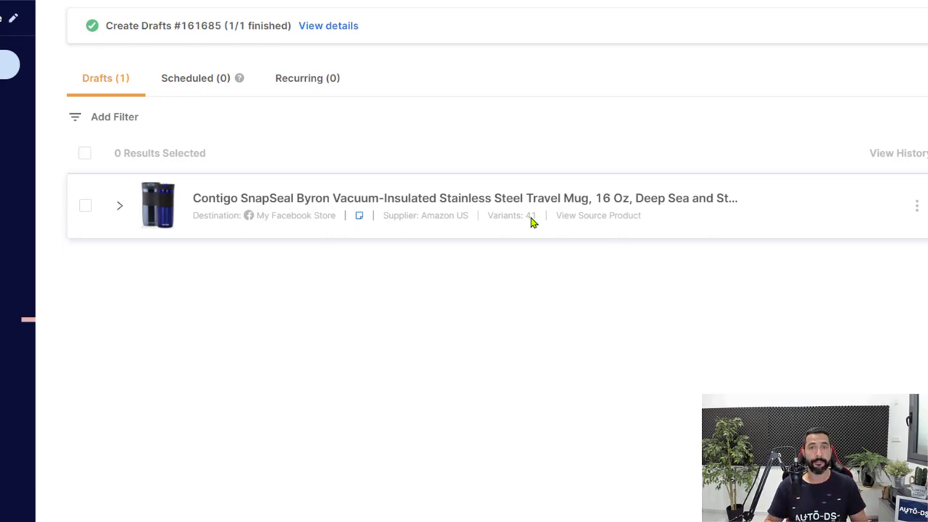
Delete all variants of the Contigo mug draft except the Deep Sea/Stormy Weather, Configuration 2, Grip, 16 Ounce variant.
click(122, 210)
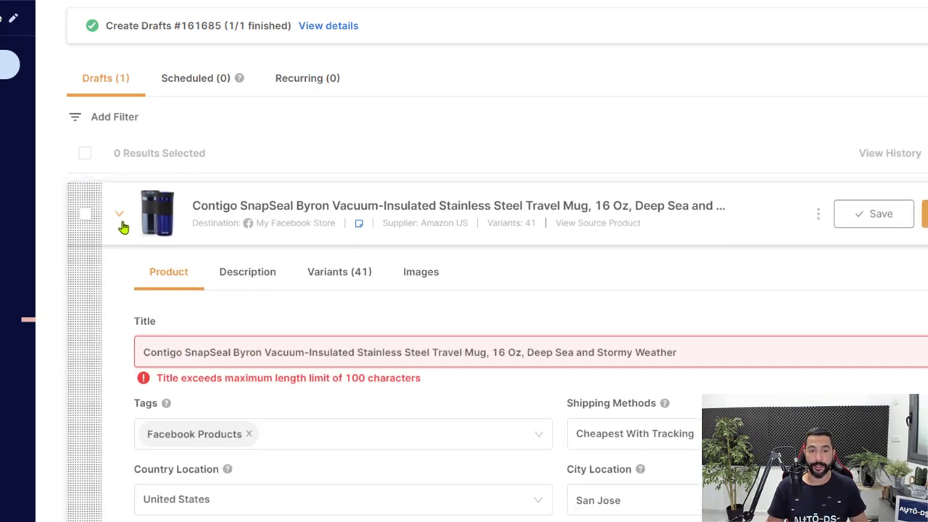
click(326, 275)
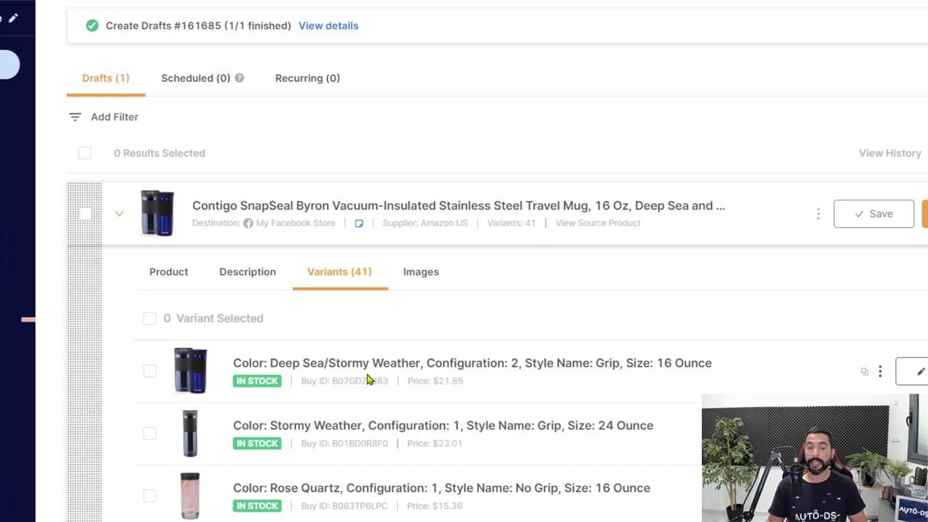
click(150, 320)
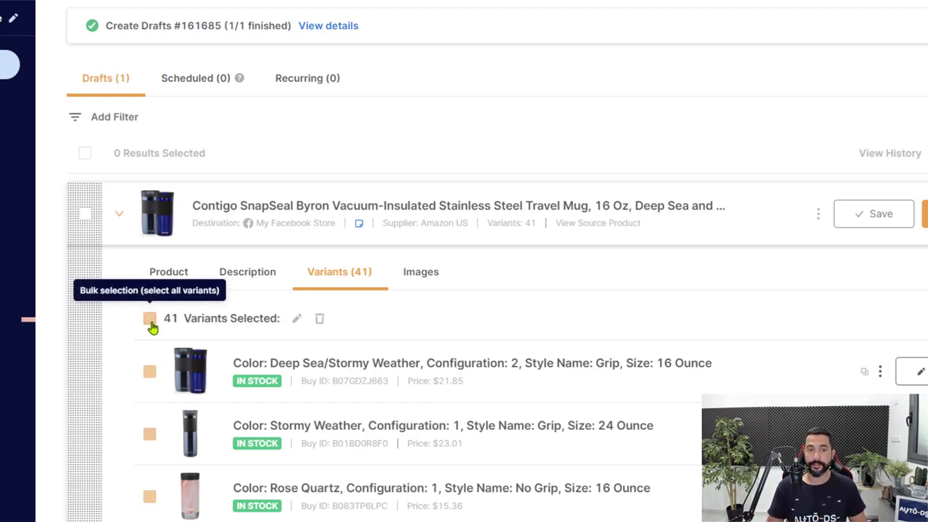
click(149, 372)
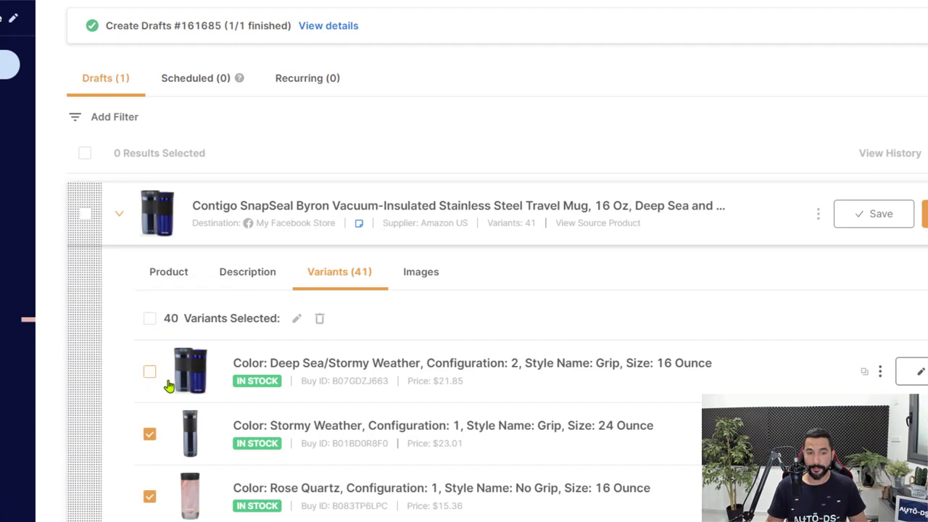
click(321, 320)
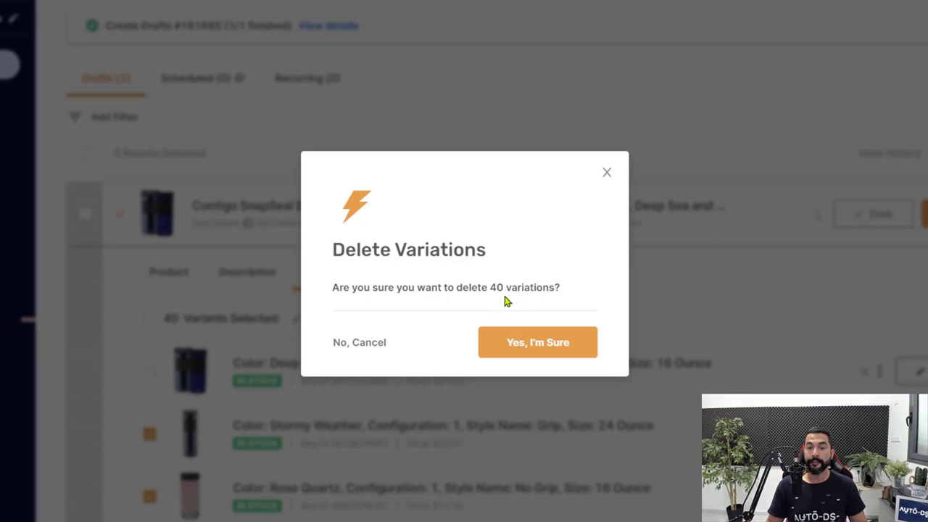
click(529, 345)
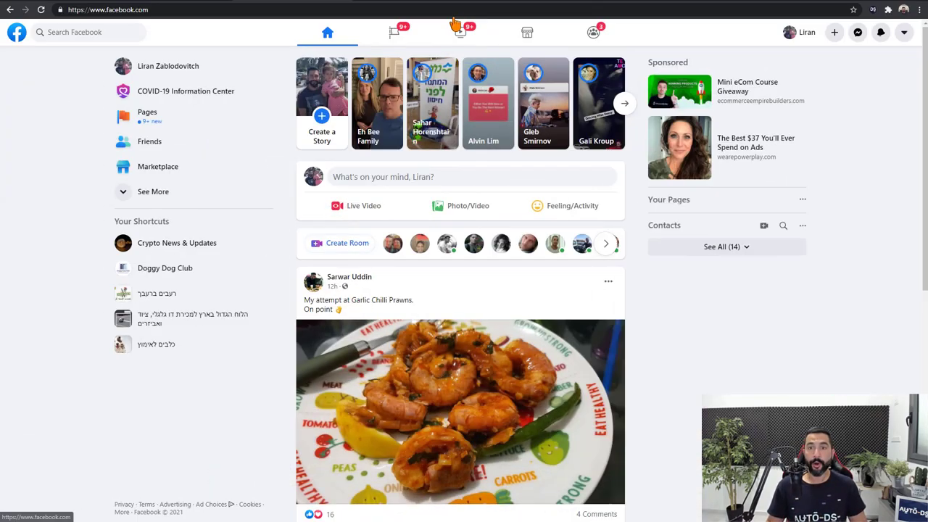
Start an item-for-sale listing on Facebook Marketplace and fill it with the remaining mug variant's details copied from AutoDS.
click(525, 35)
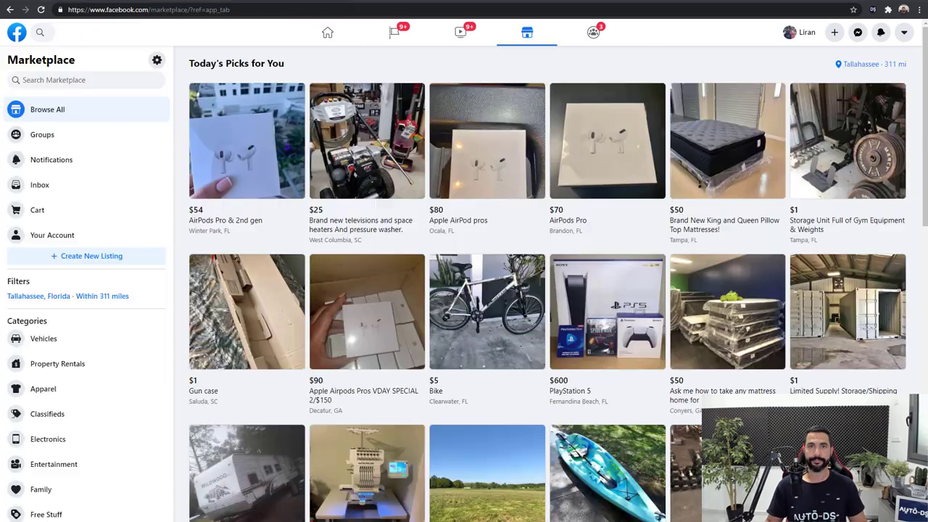
click(78, 265)
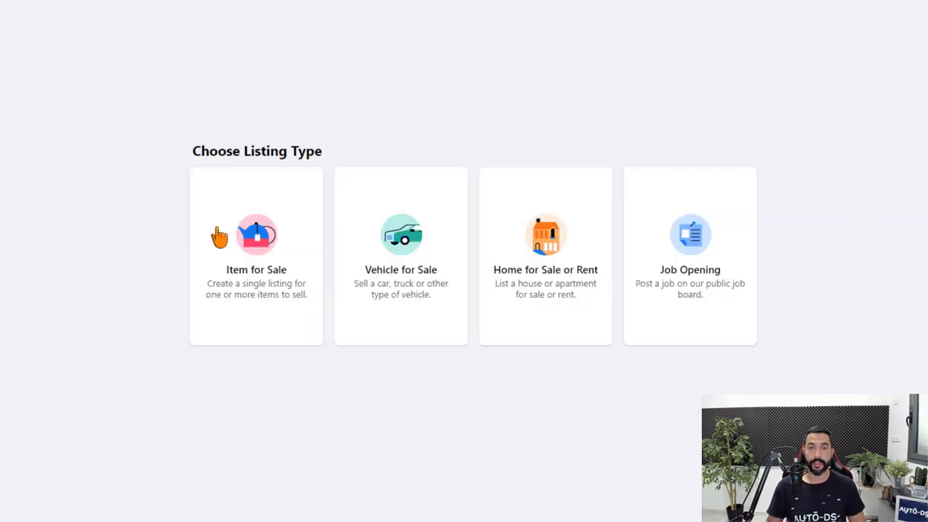
click(243, 264)
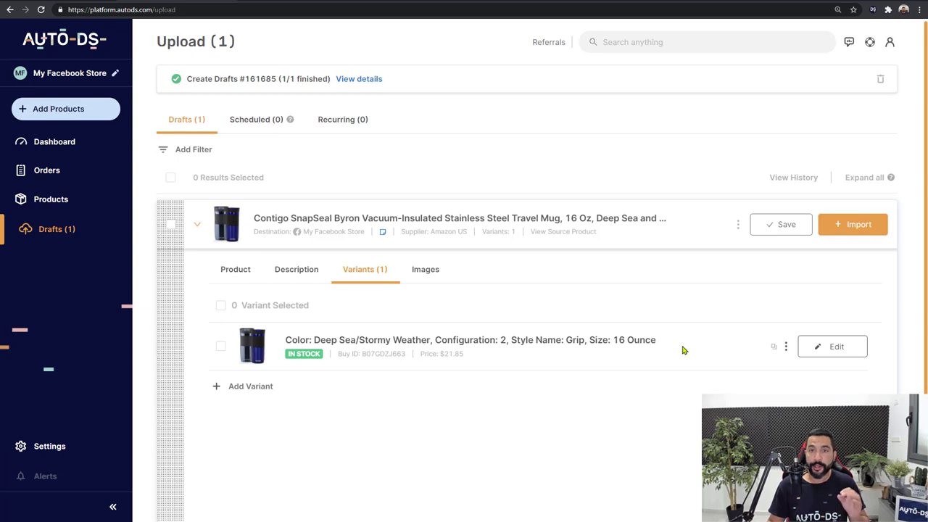
click(774, 348)
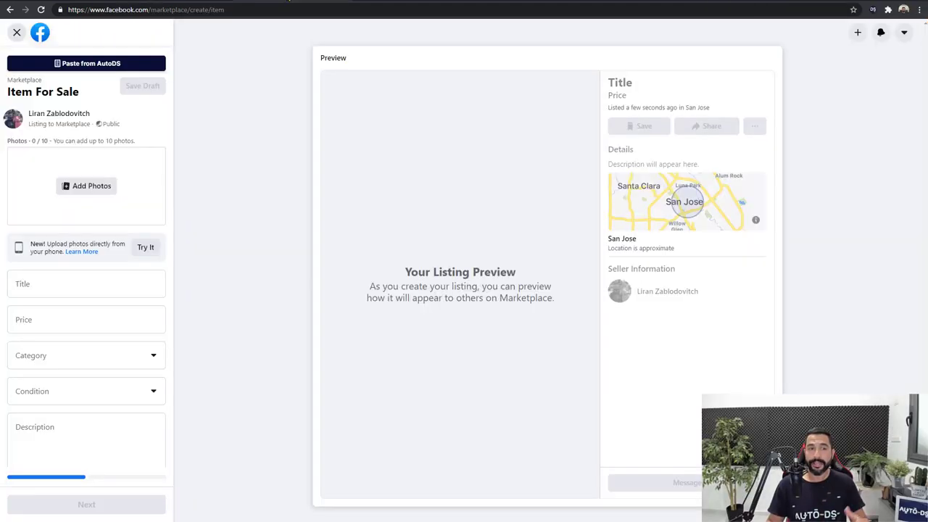
click(99, 66)
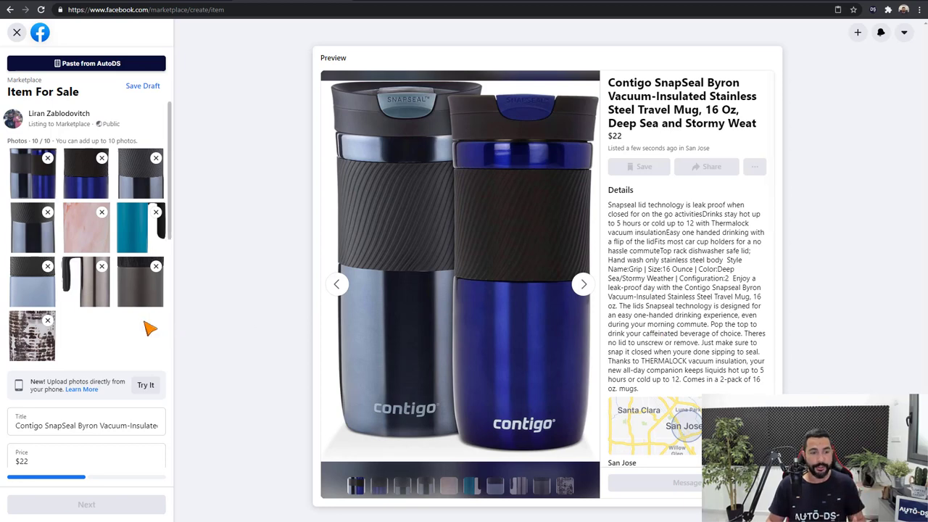
Add a period and a blank line after "activities" and after "insulation" in the listing description to separate the sentences.
scroll(121, 307, down, 4)
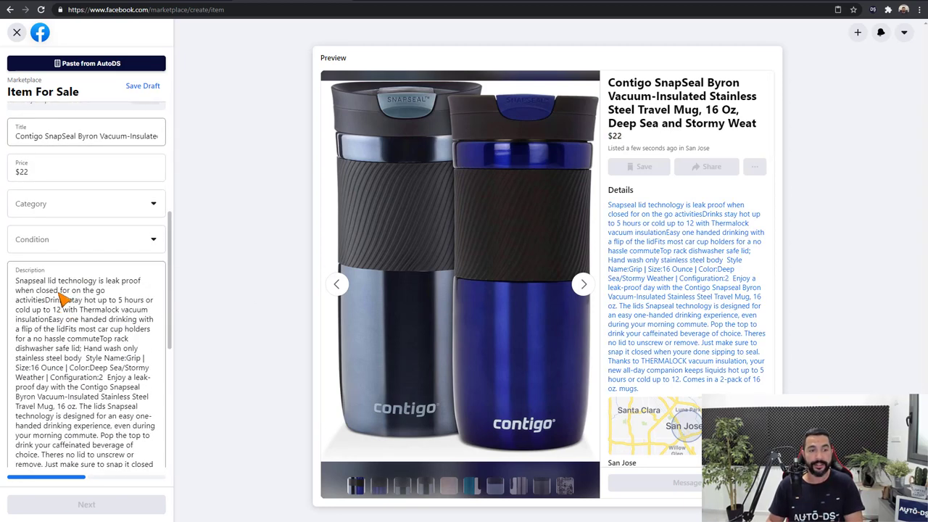
scroll(69, 300, down, 1)
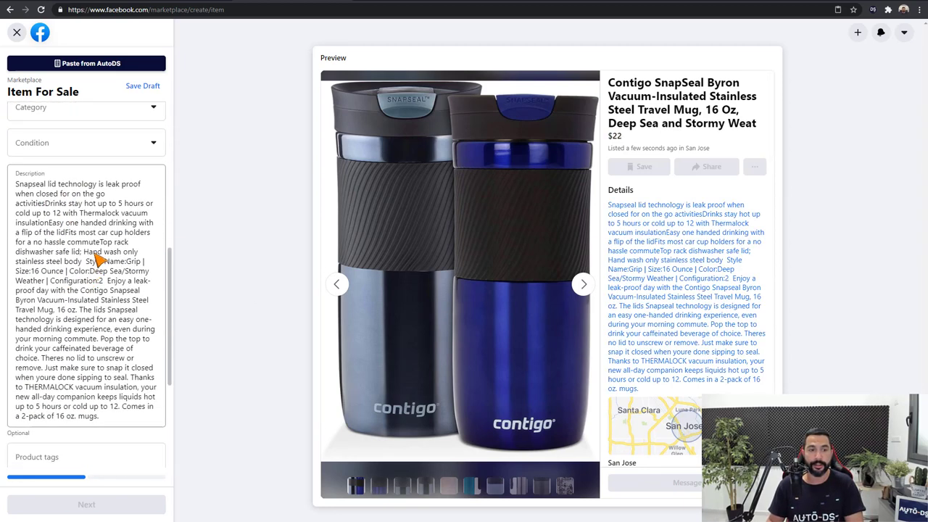
click(43, 206)
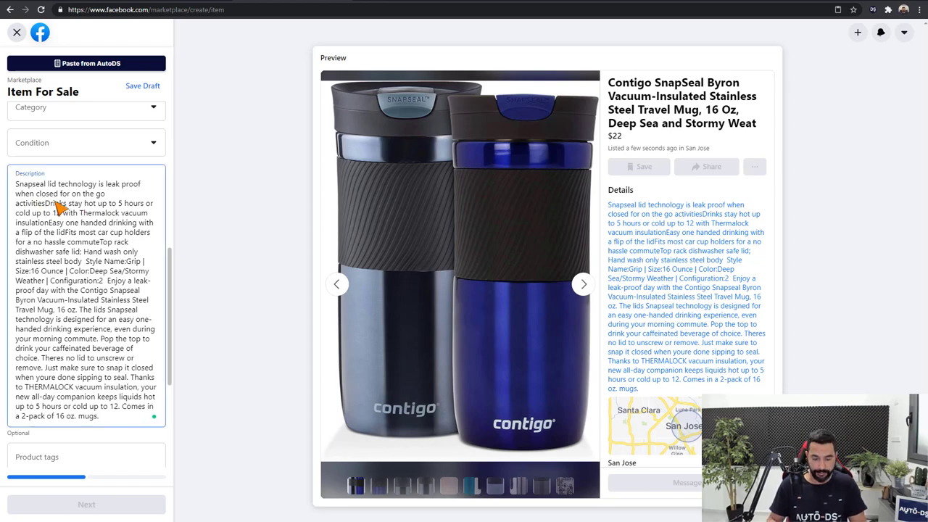
text(.)
key(Return)
key(Return)
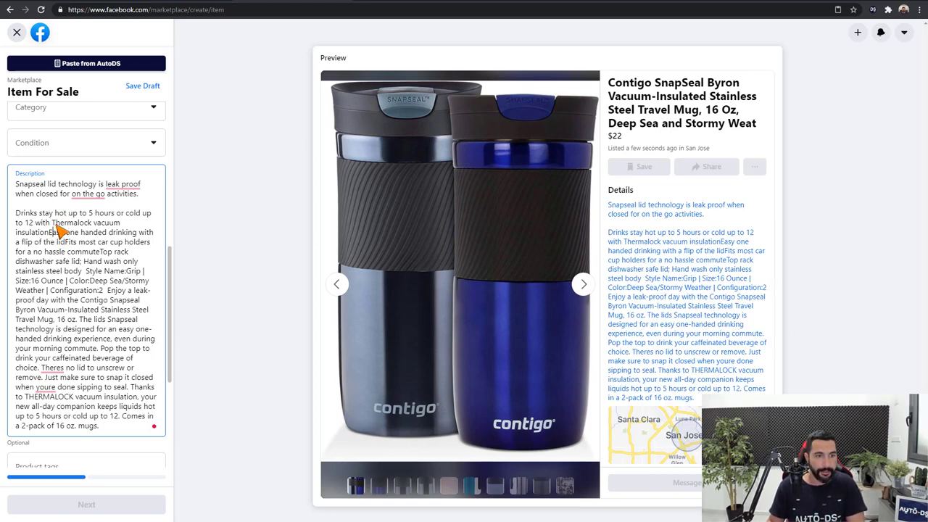
text(.)
key(Return)
key(Return)
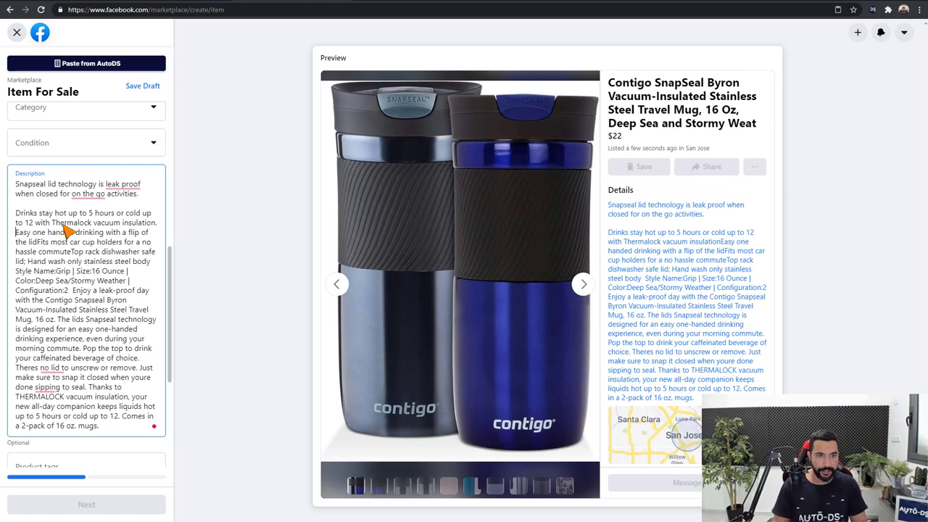
click(97, 251)
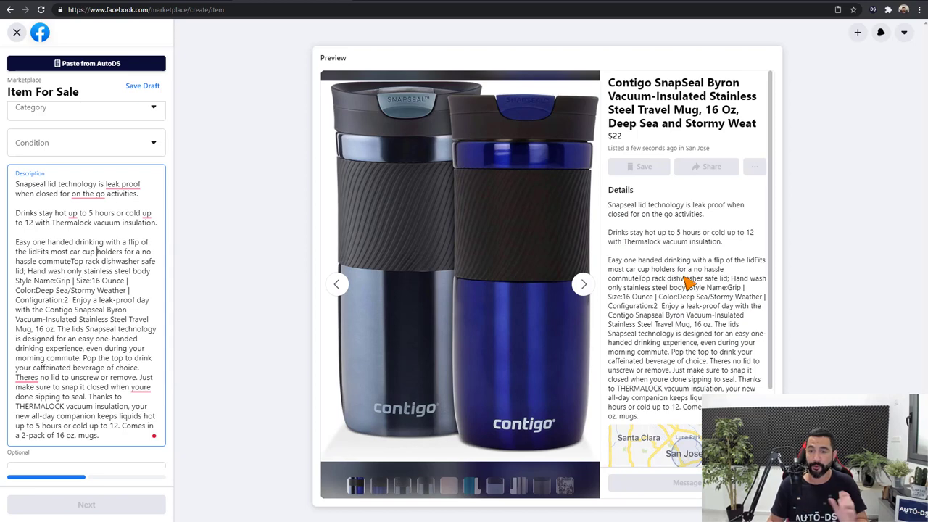
Review the product photos in the listing preview and check the remaining listing fields and privacy settings.
click(579, 288)
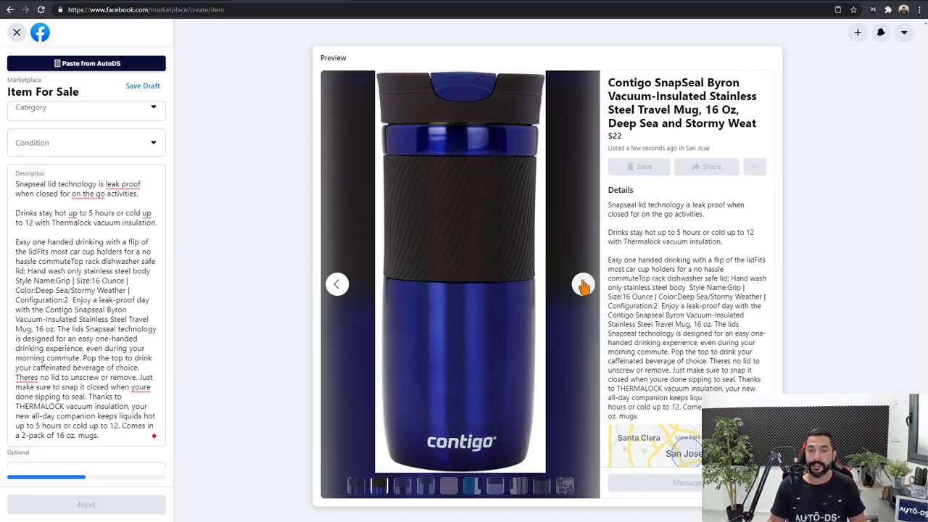
click(582, 285)
click(583, 286)
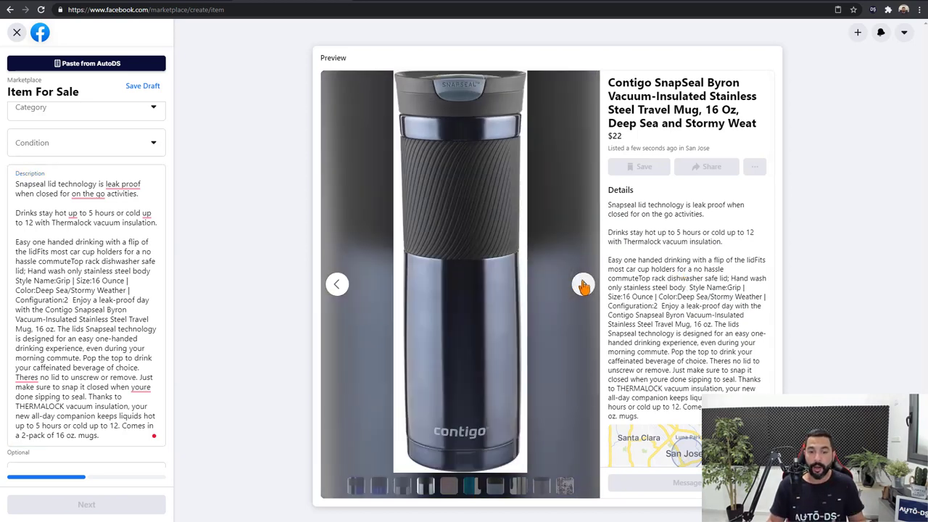
click(582, 285)
click(583, 285)
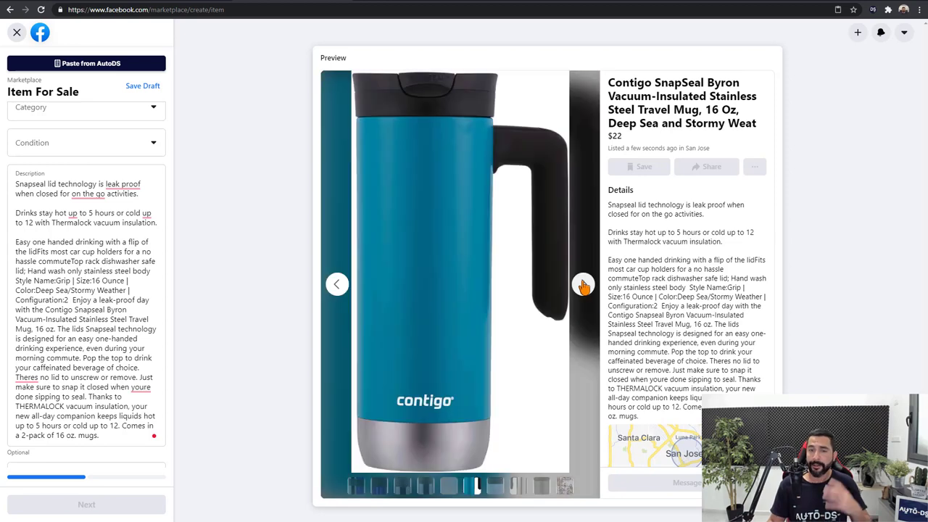
click(583, 286)
click(338, 284)
click(338, 285)
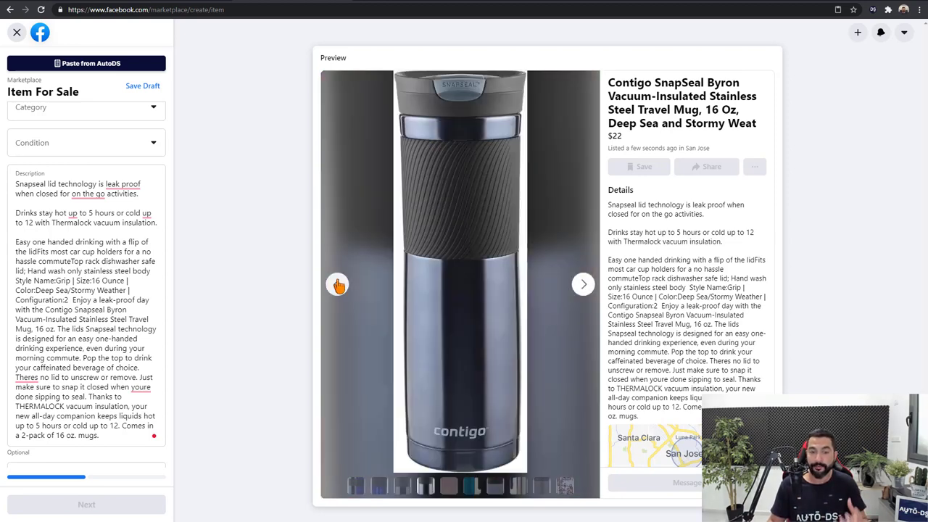
click(338, 284)
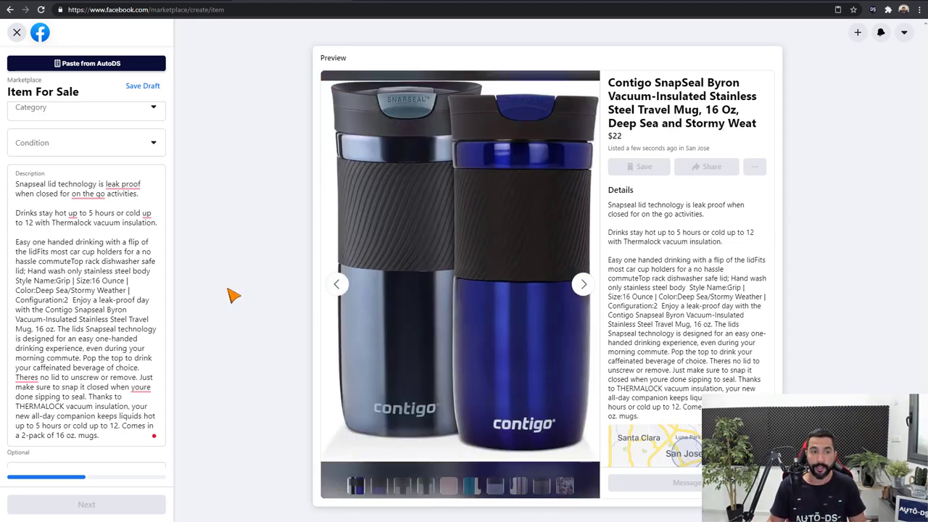
scroll(103, 258, down, 4)
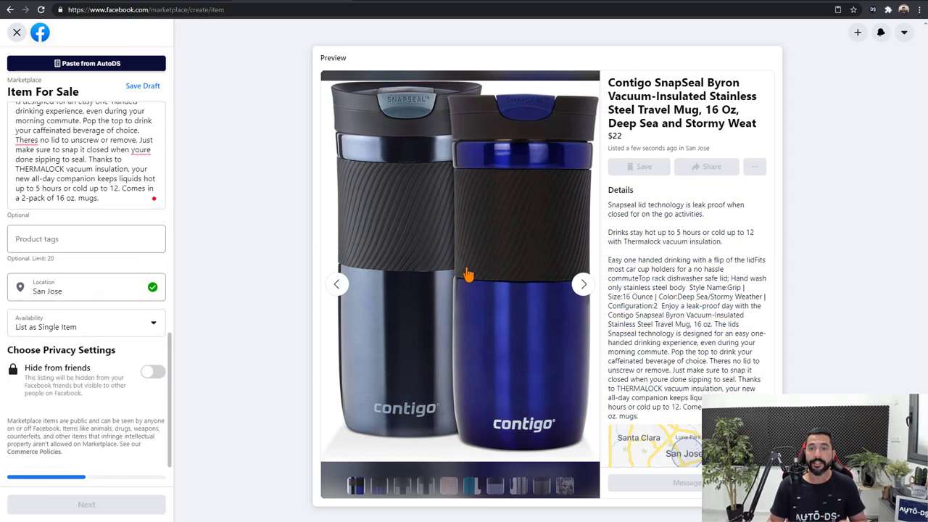
Remove the pink mug and teal handled mug photos from the listing.
scroll(112, 174, up, 10)
click(101, 212)
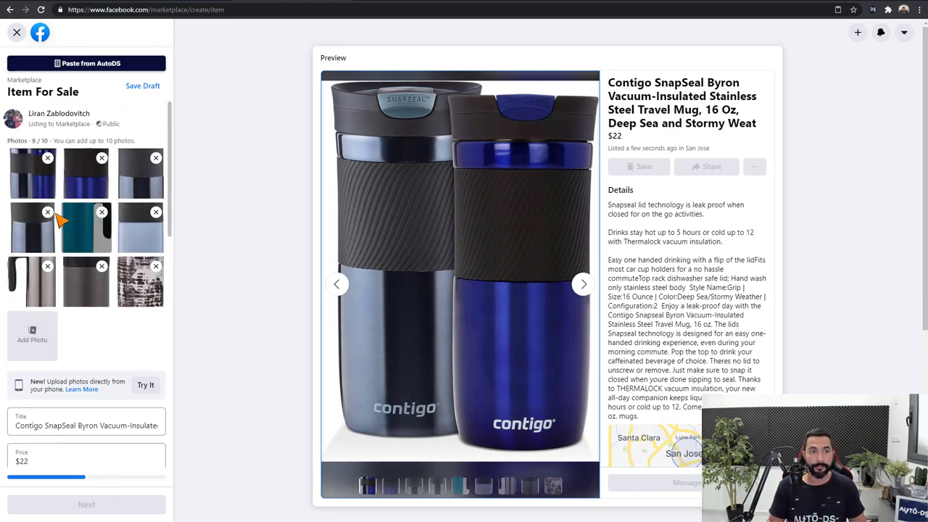
click(101, 213)
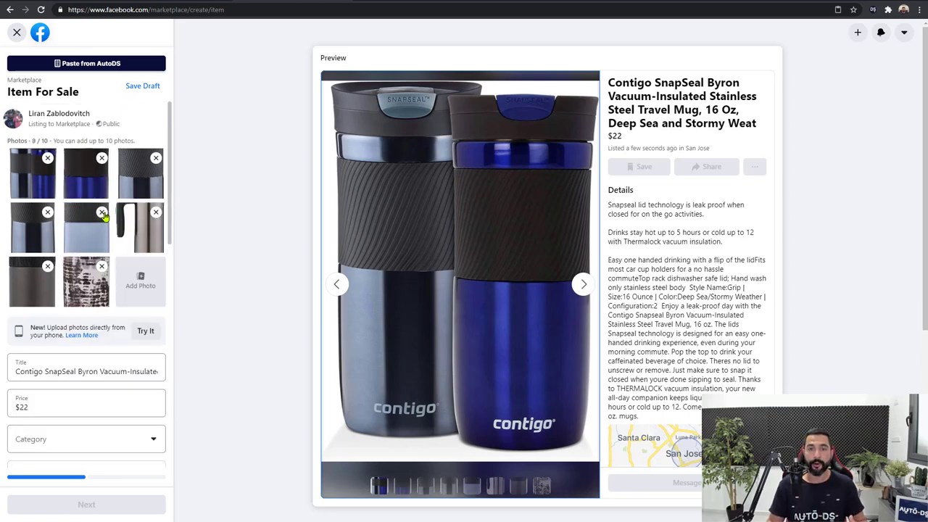
click(101, 213)
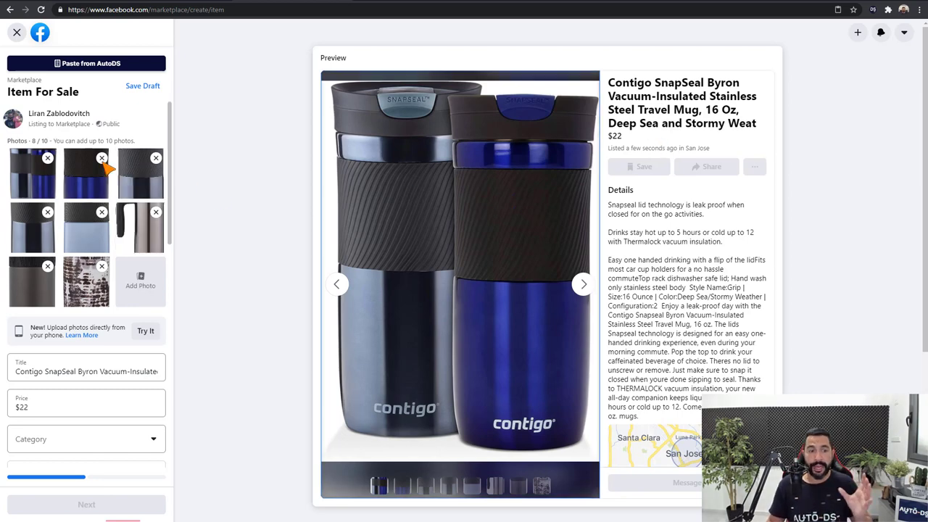
Set the listing's category to Appliances.
scroll(113, 168, down, 2)
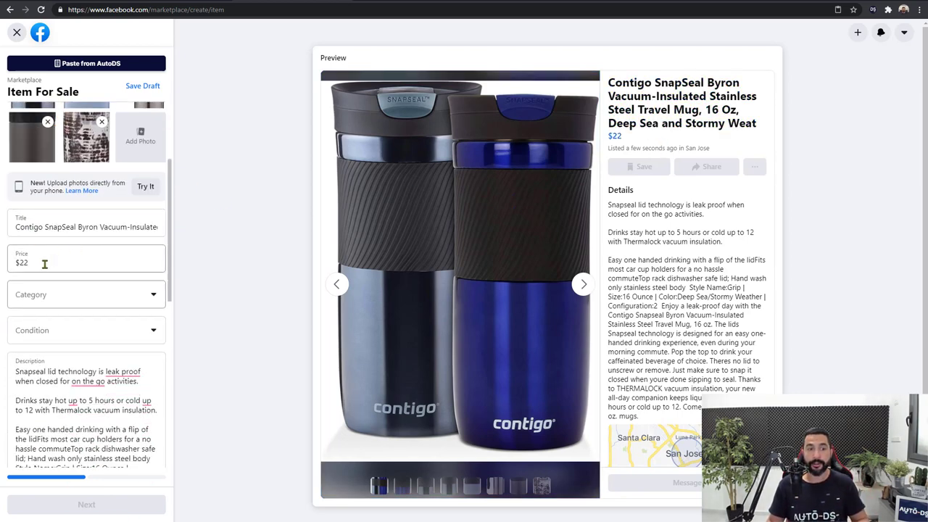
click(72, 303)
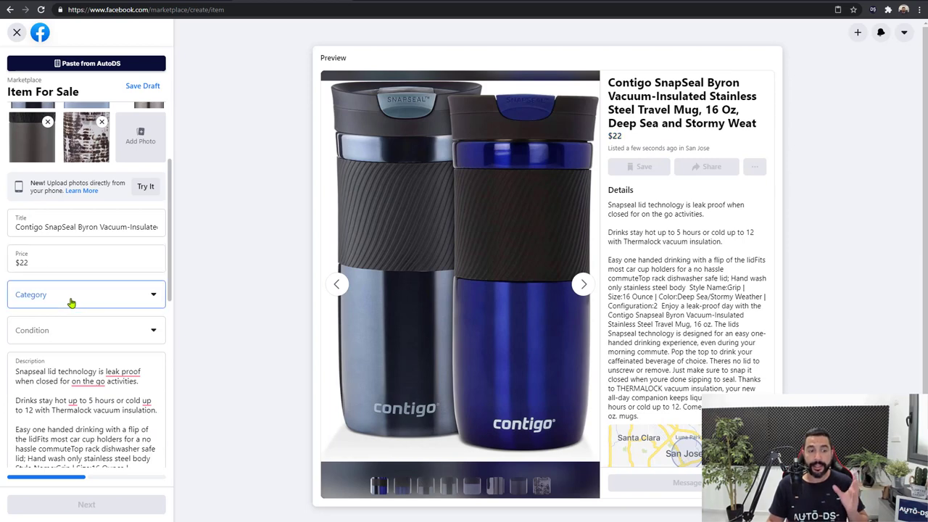
scroll(81, 348, down, 1)
scroll(90, 355, up, 1)
scroll(79, 355, down, 2)
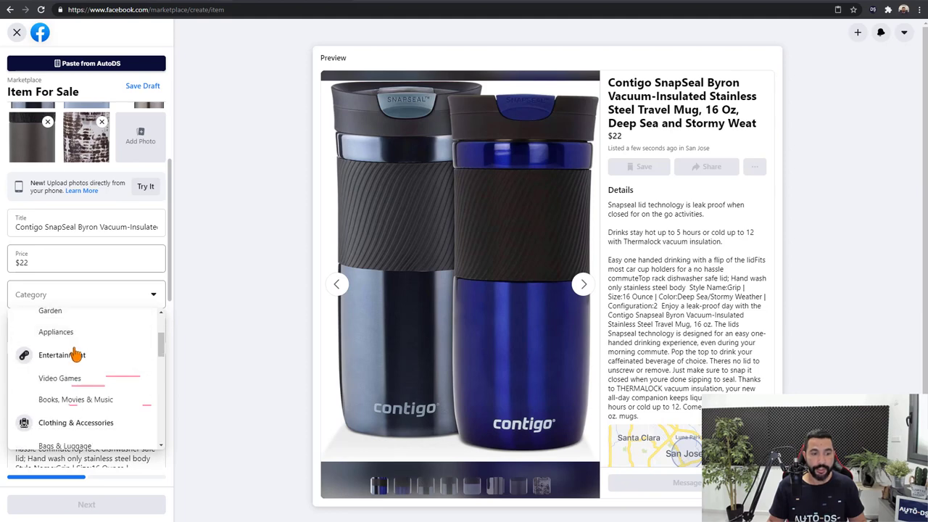
click(81, 330)
Set the item condition to New and enter "Branded" as the brand.
click(38, 331)
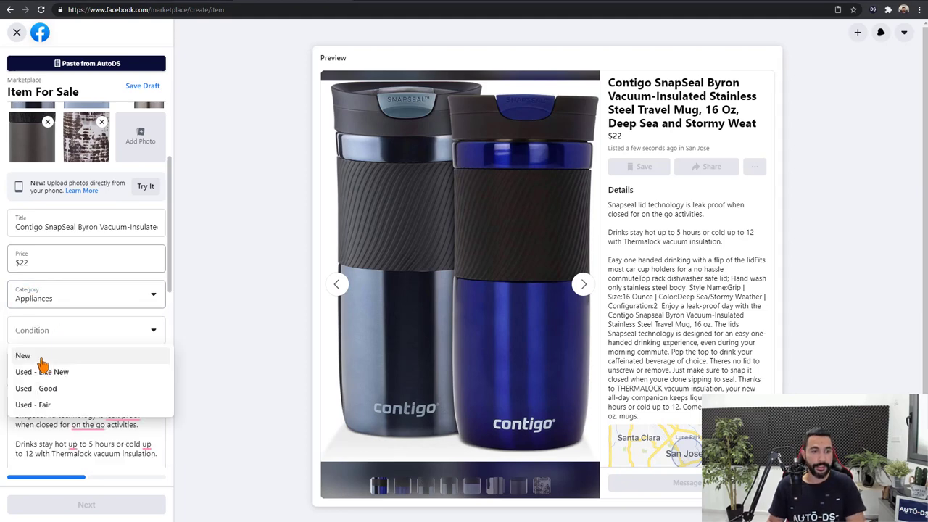
click(41, 355)
click(78, 364)
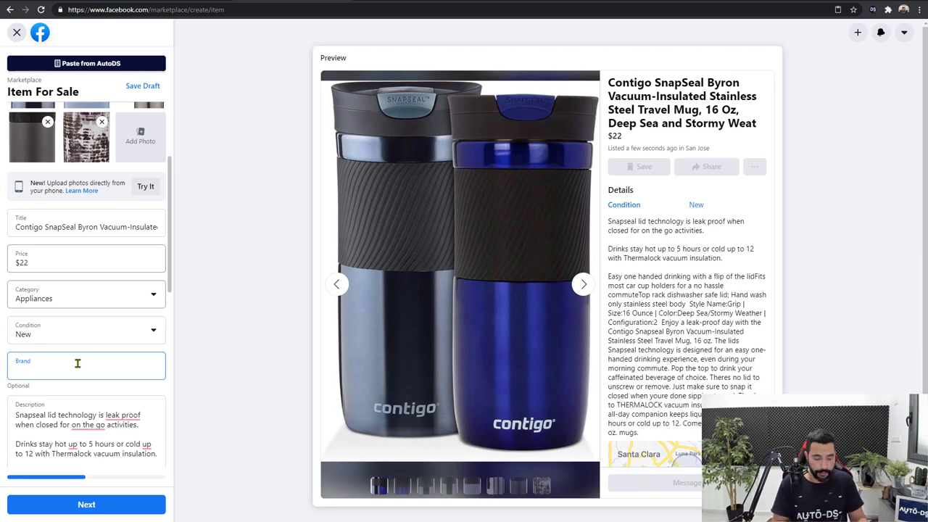
text(Bra)
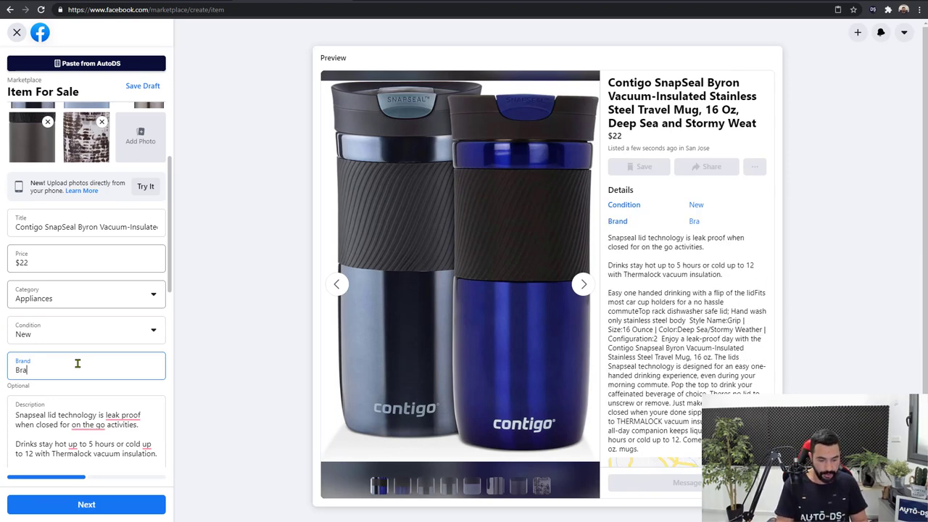
text(nded)
Set the listing location to San Jose, California.
scroll(69, 279, down, 5)
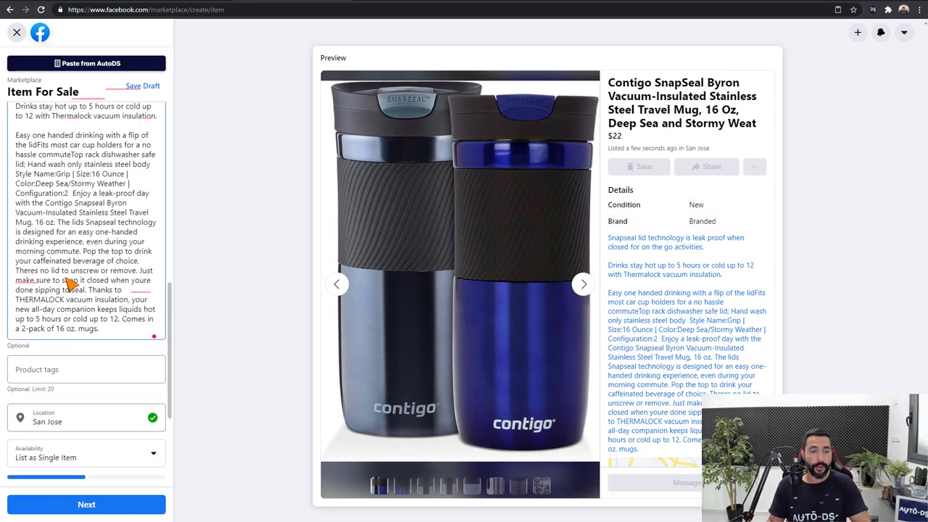
scroll(67, 278, down, 1)
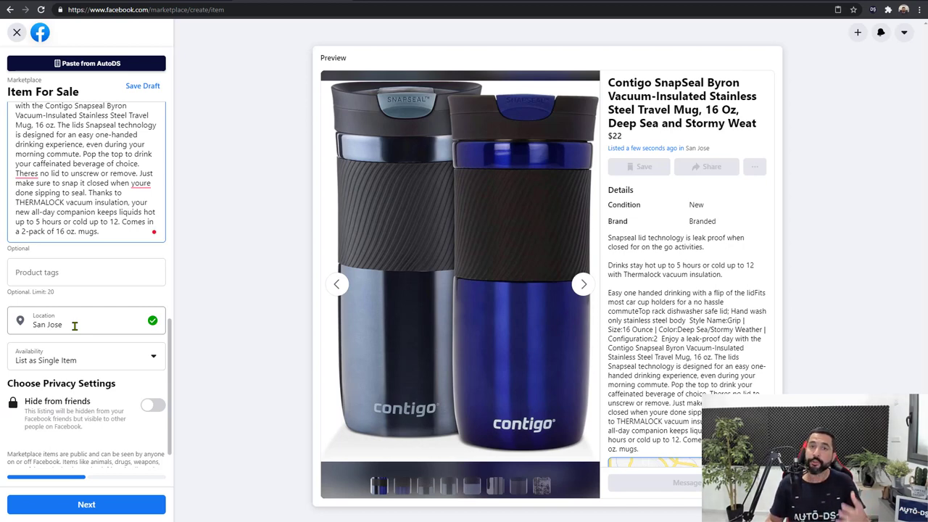
click(75, 326)
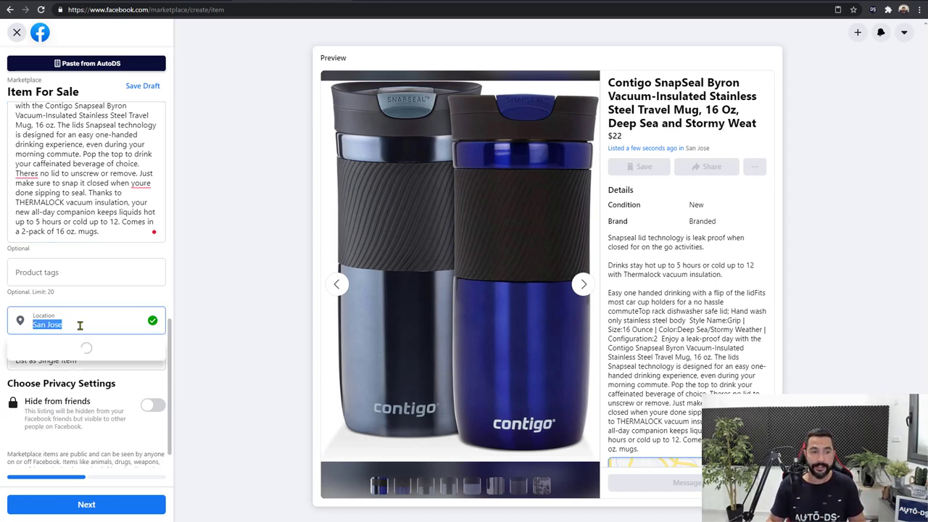
click(76, 326)
click(66, 353)
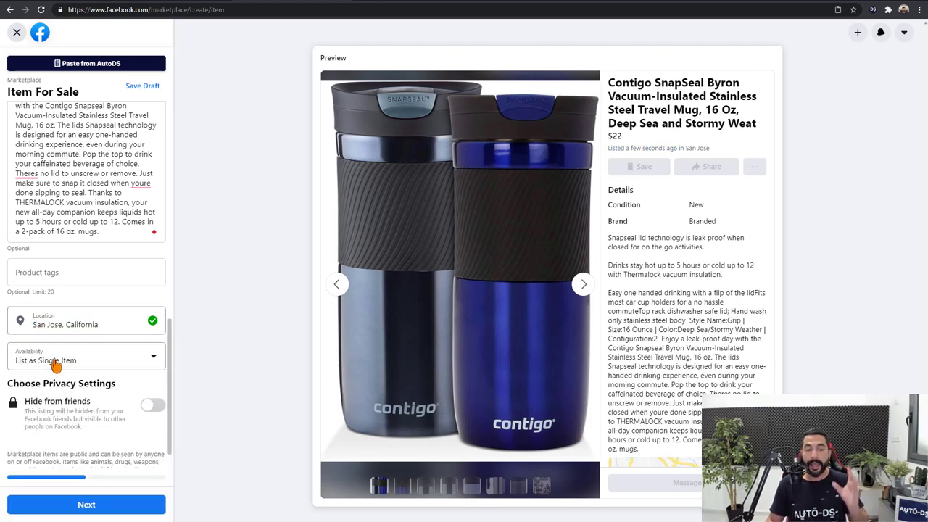
Set the availability to List as In Stock and check the details in the listing preview.
click(56, 362)
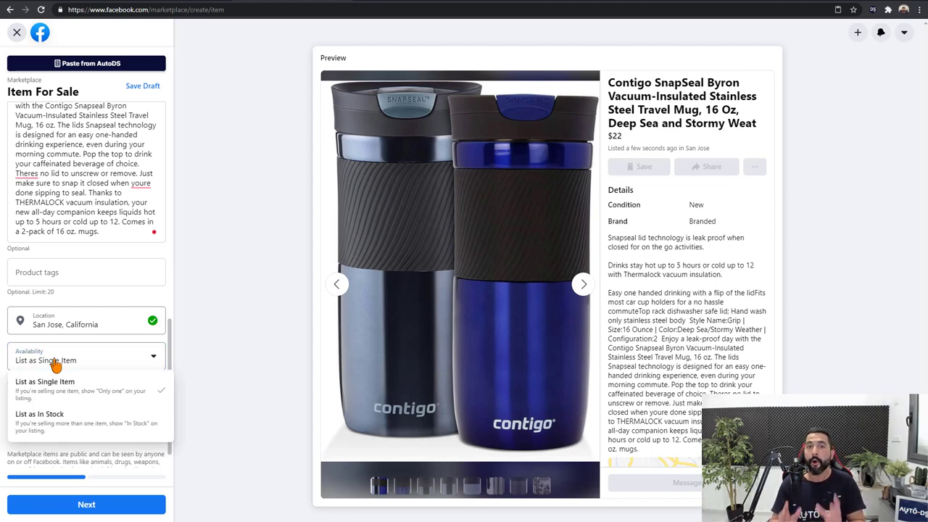
click(79, 423)
scroll(120, 390, up, 1)
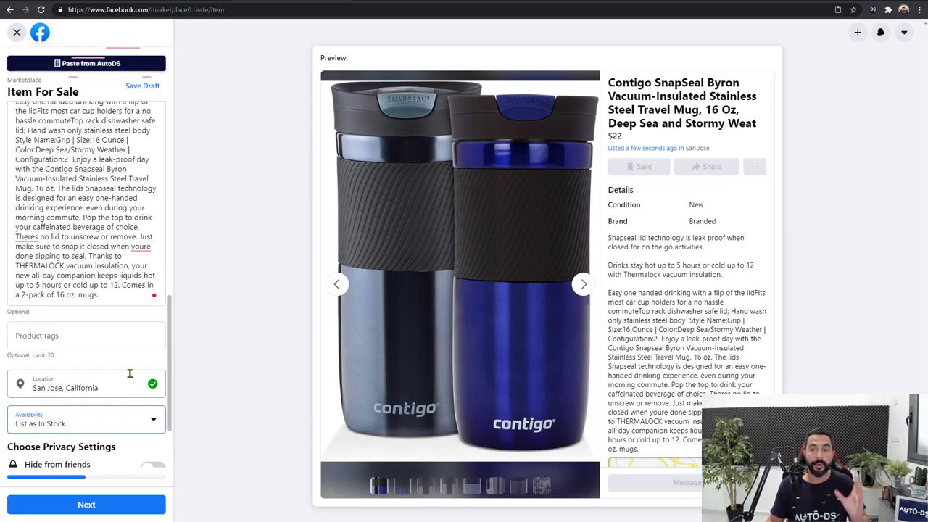
scroll(692, 286, down, 2)
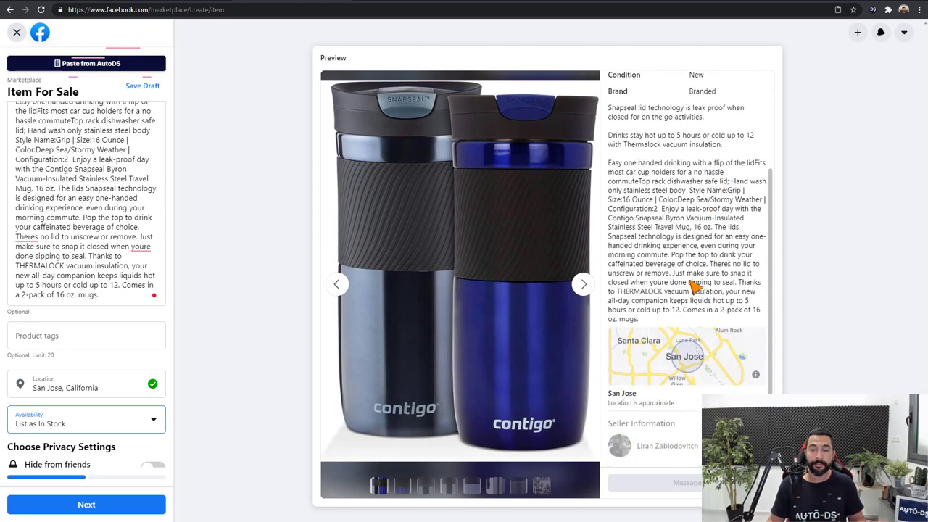
scroll(693, 286, up, 2)
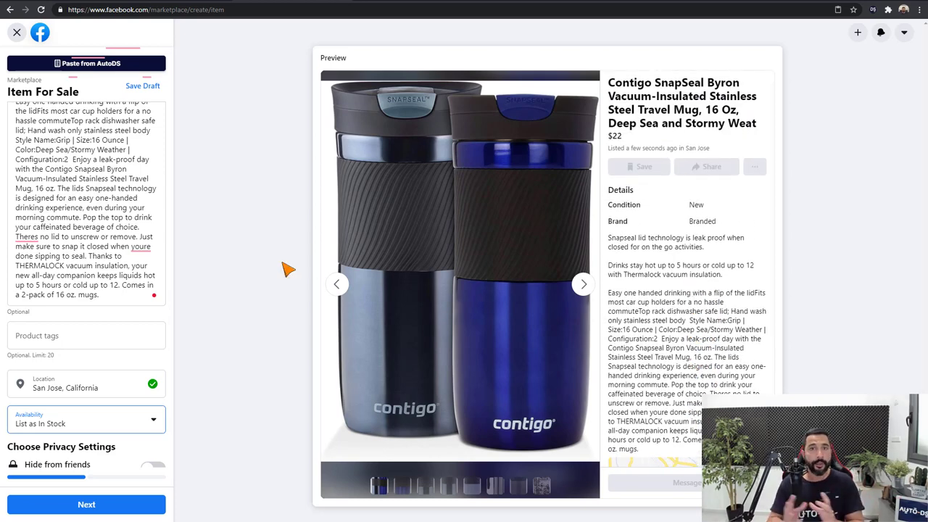
Check the remaining mug variant in the AutoDS drafts, return to the Facebook listing and proceed to its next stage.
click(187, 4)
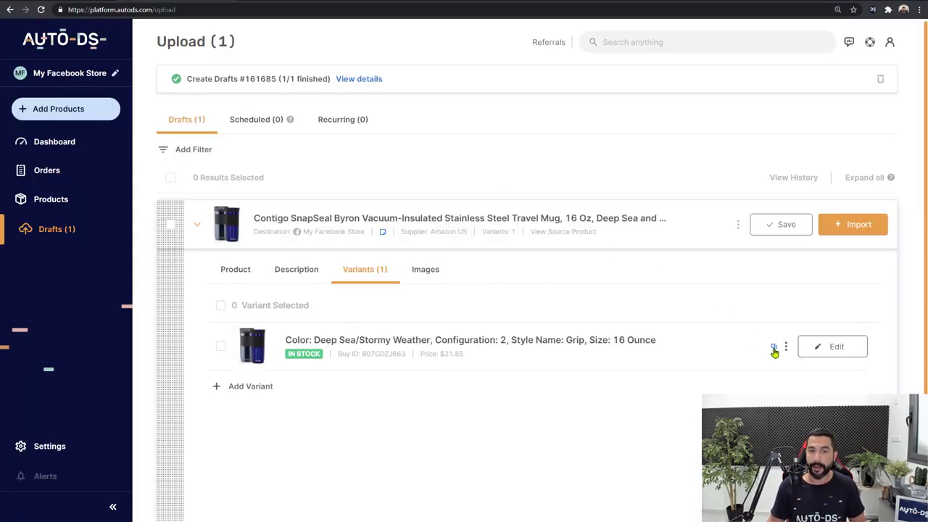
click(261, 3)
click(77, 70)
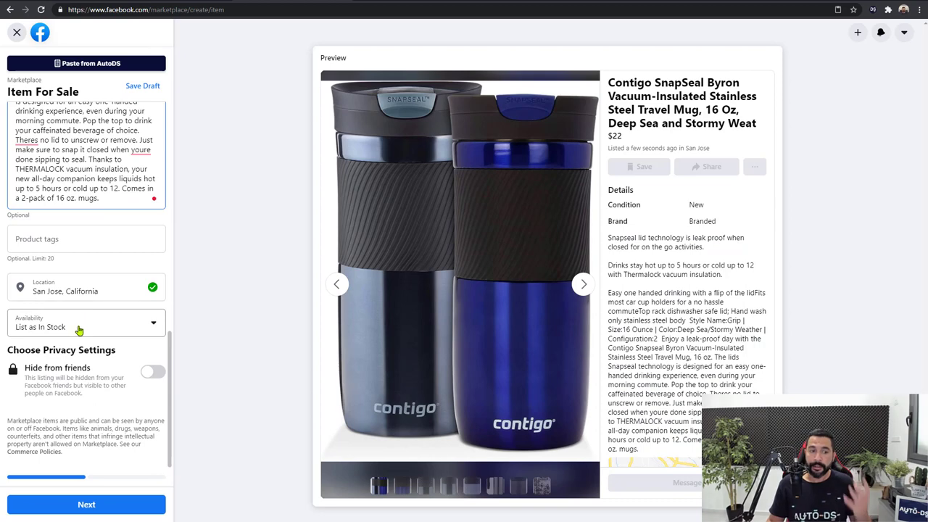
click(94, 505)
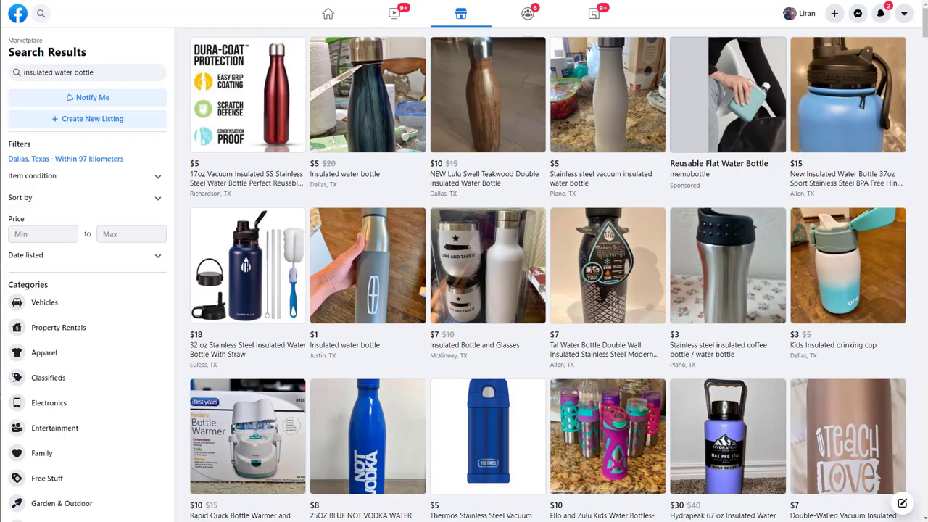
Browse the Marketplace results for "insulated water bottle" around Dallas, Texas, comparing competing photos, titles and prices.
scroll(574, 117, down, 2)
scroll(575, 117, down, 4)
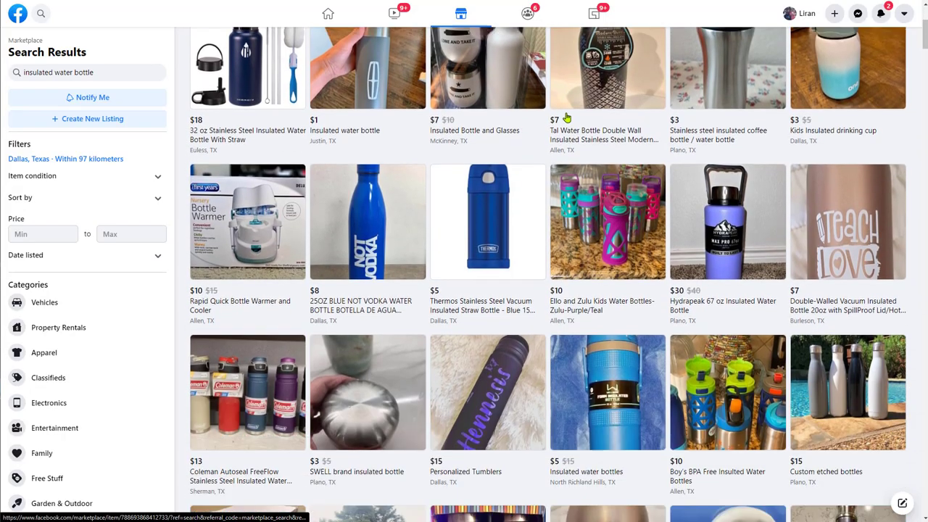
scroll(565, 117, down, 4)
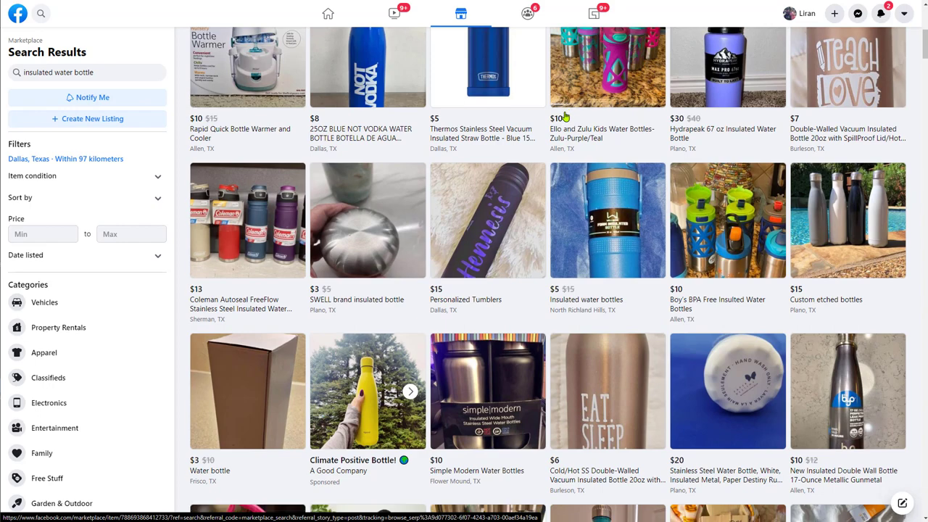
scroll(561, 120, down, 2)
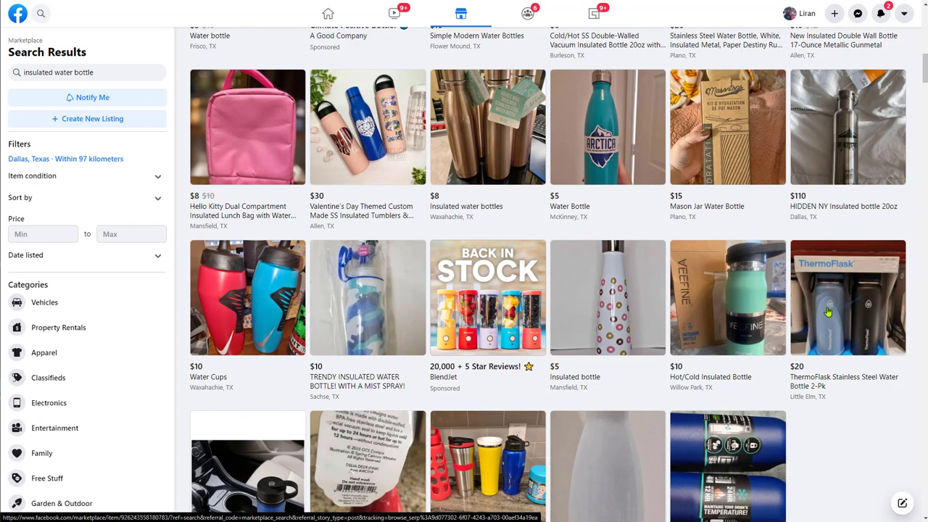
scroll(544, 129, down, 2)
scroll(544, 128, down, 5)
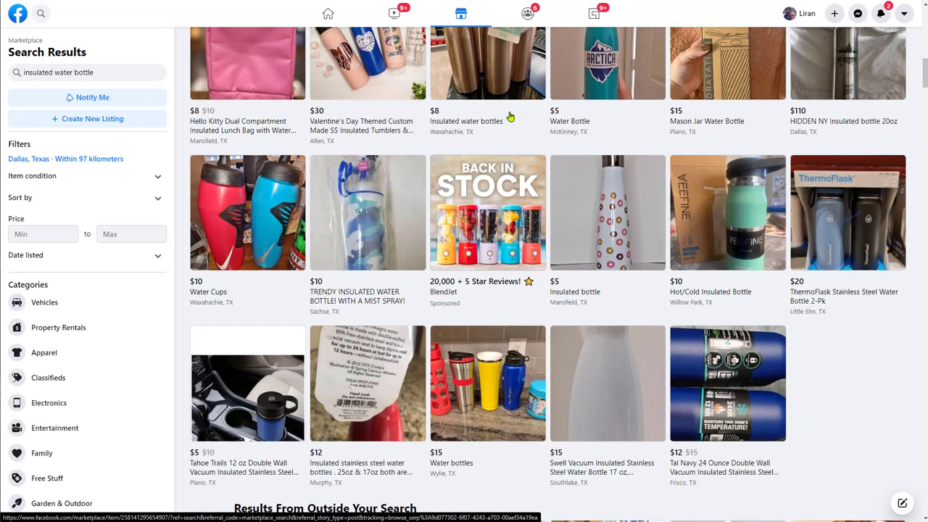
scroll(492, 152, down, 2)
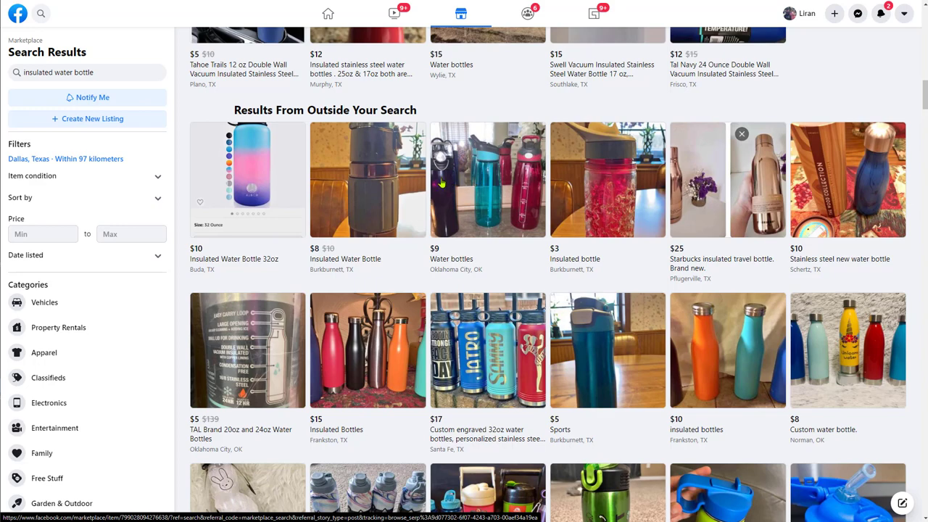
View the "Insulated Water Bottle 32oz" listing from Buda, TX and return to the search results.
scroll(441, 184, down, 1)
click(267, 118)
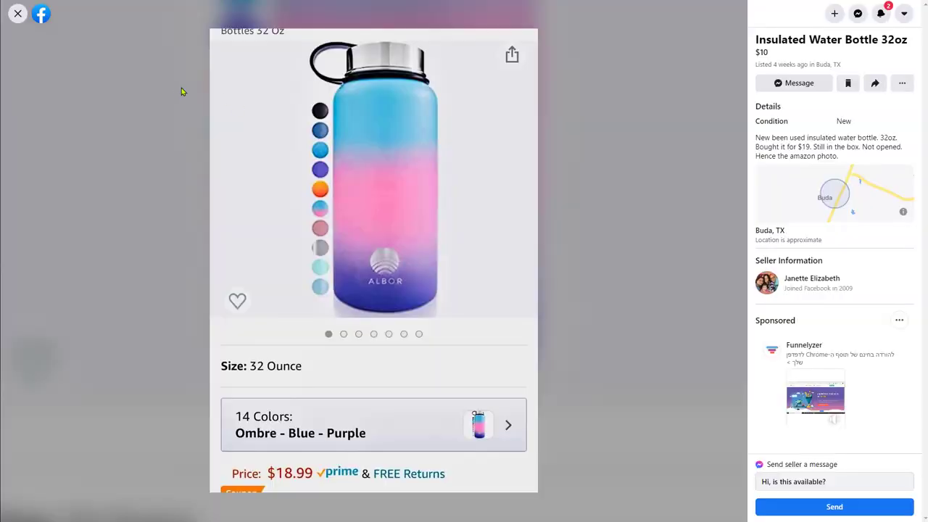
click(28, 16)
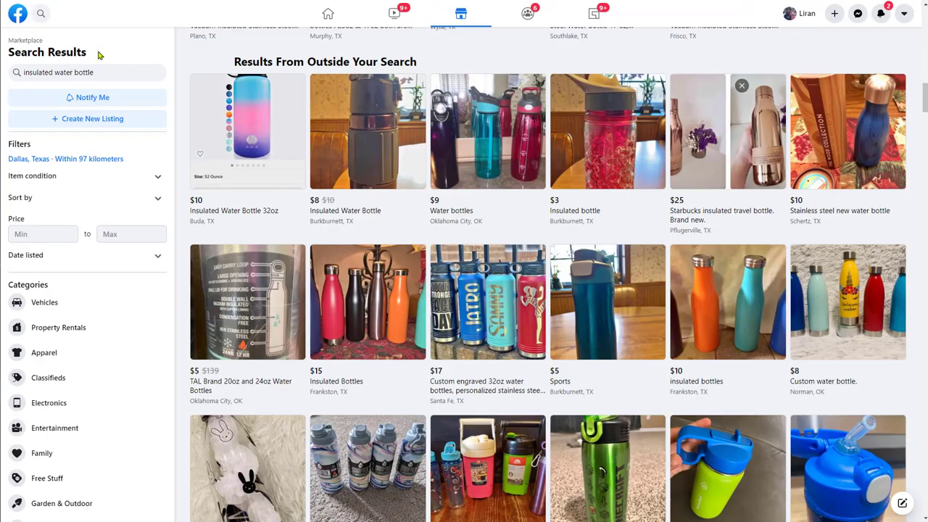
Examine the photos and prices of further insulated bottle listings among the results from outside the search area.
scroll(504, 286, down, 2)
scroll(522, 283, down, 4)
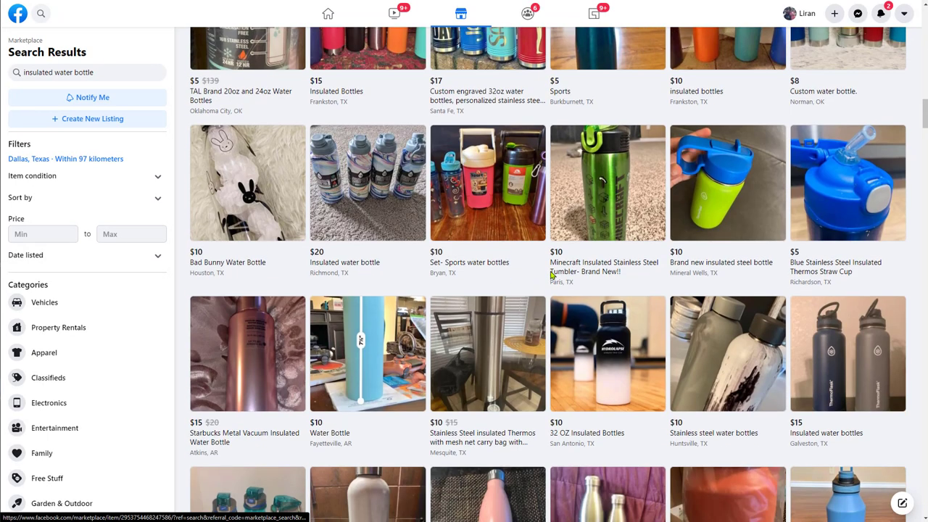
scroll(557, 278, down, 5)
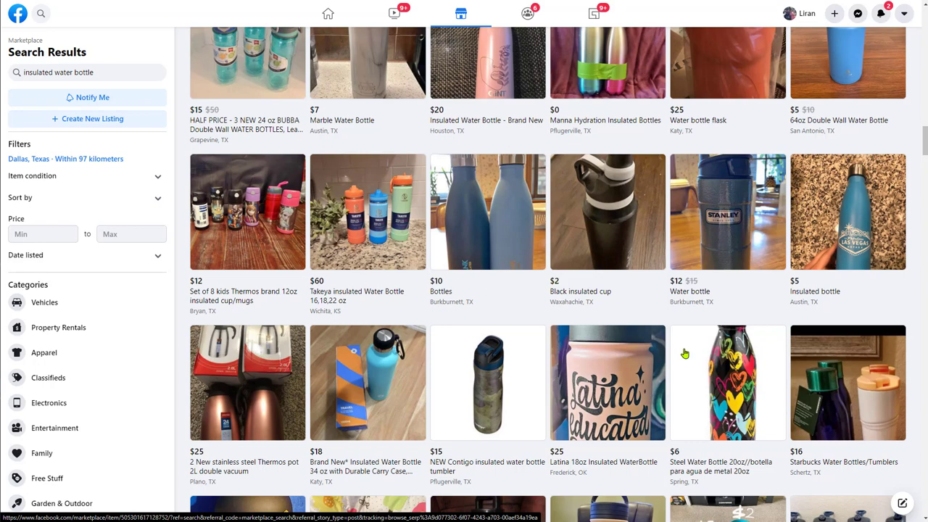
scroll(684, 353, down, 6)
scroll(675, 347, down, 1)
scroll(674, 336, down, 4)
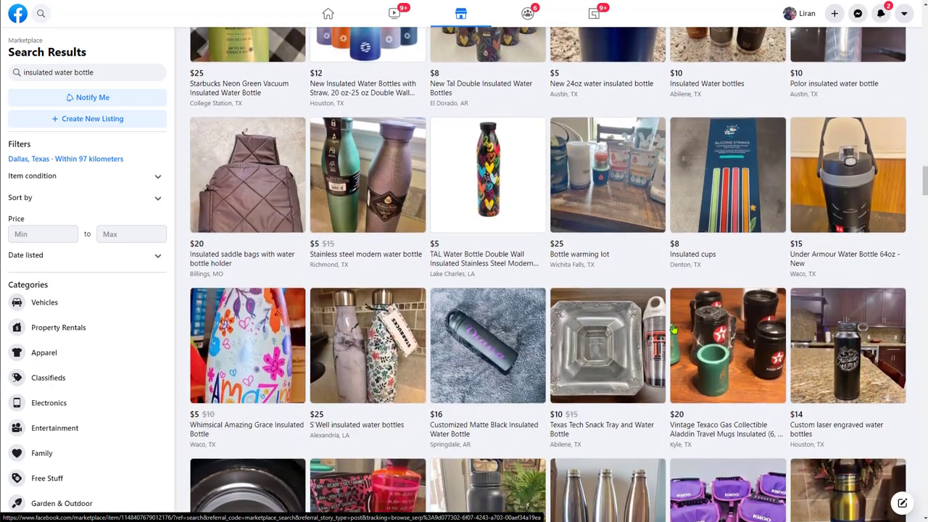